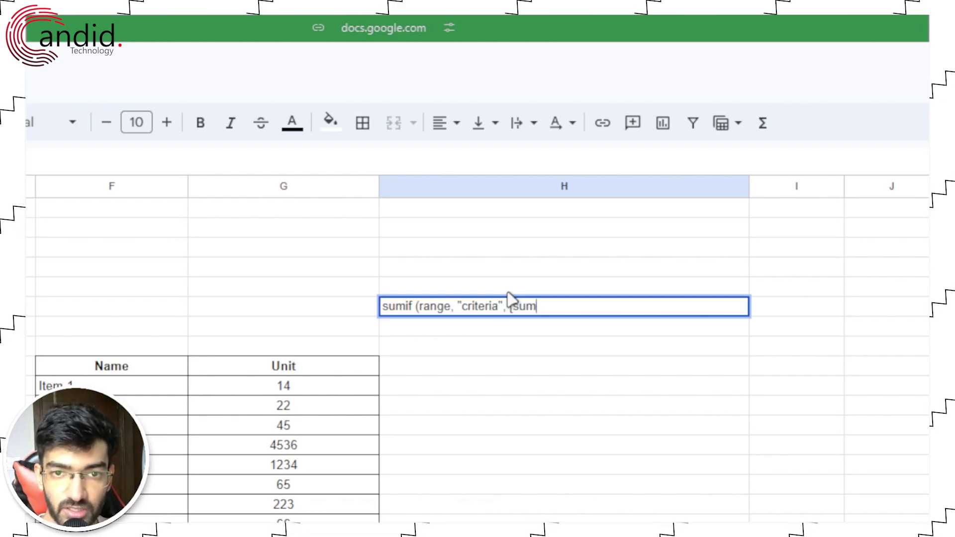
- Complete the syntax note in column H to read sumif (range, "criteria", [sum_range])
text(range)
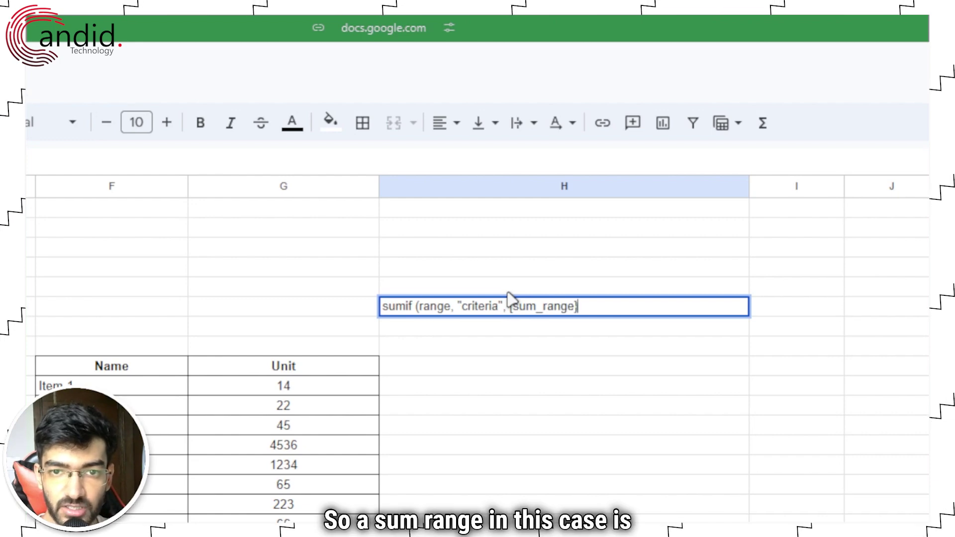
text(]))
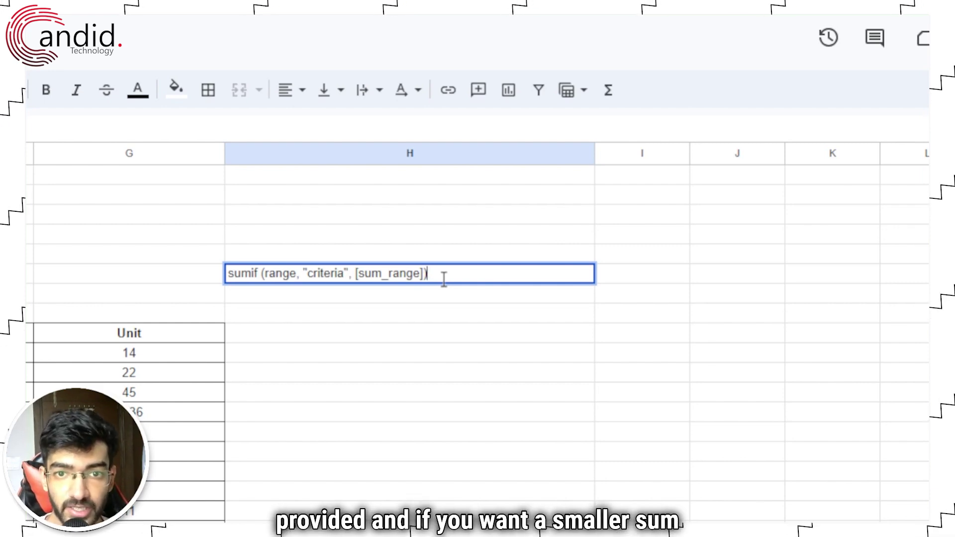
- Highlight the Unit values of Items 1 to 10 as the full range and Items 3 to 6 as a smaller sum range
click(189, 353)
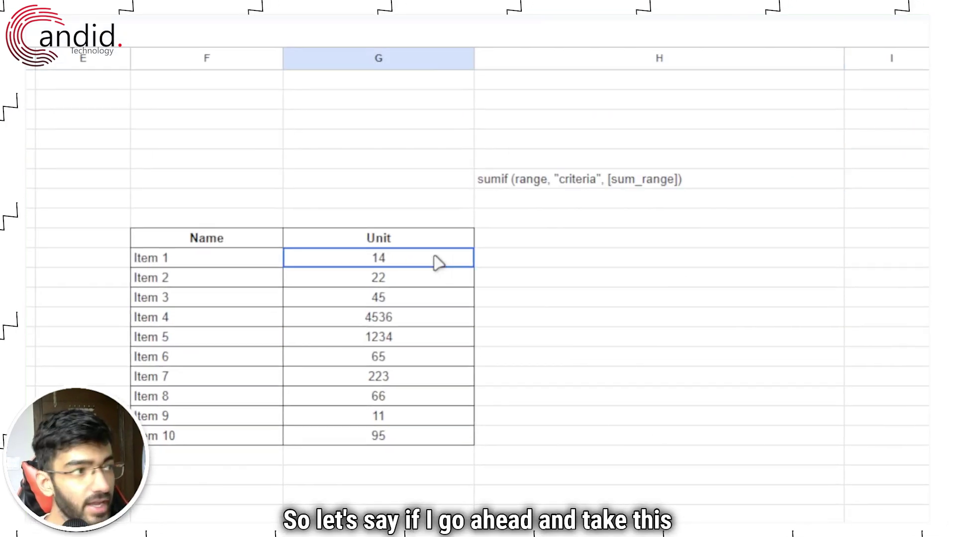
drag(438, 262, 437, 438)
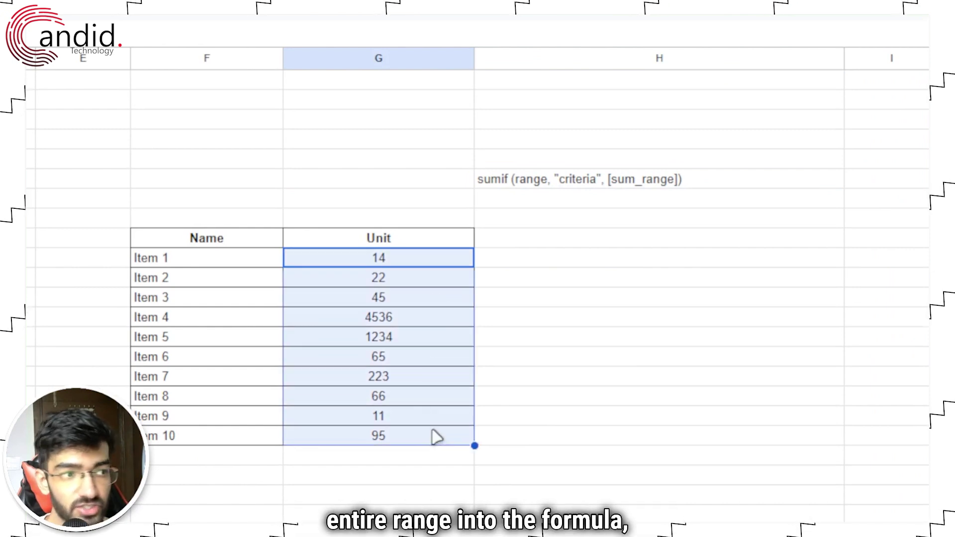
click(417, 300)
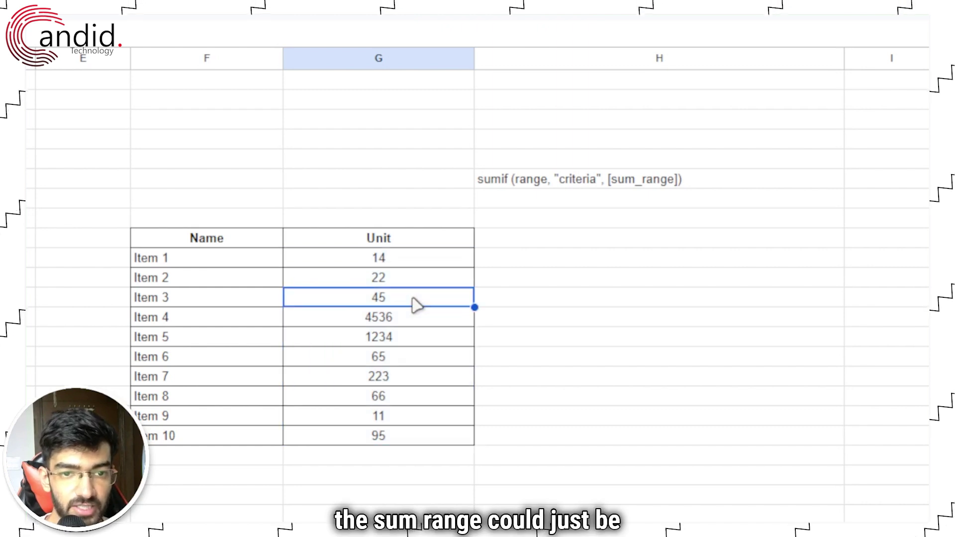
drag(434, 304, 424, 363)
click(425, 363)
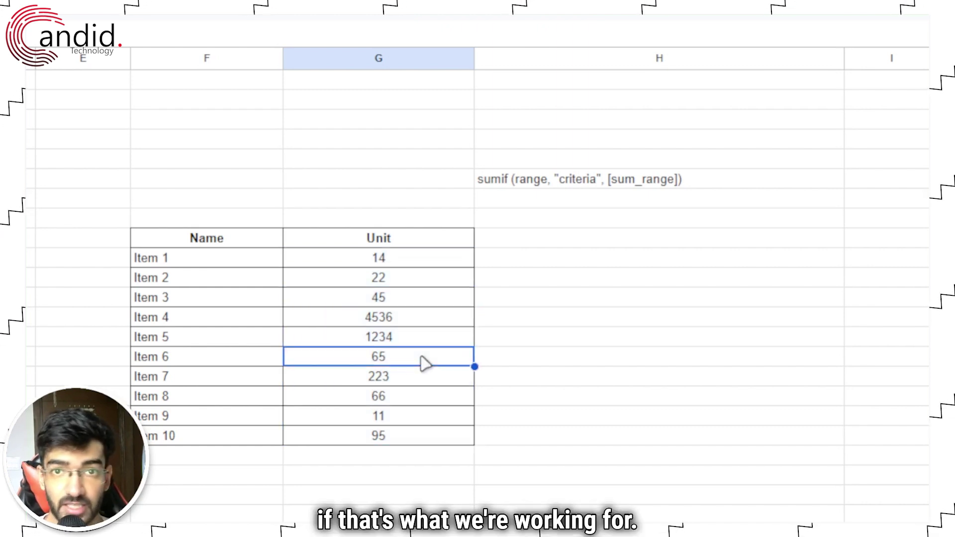
- Clear the SUMIF syntax note from column H and narrow the column
click(720, 178)
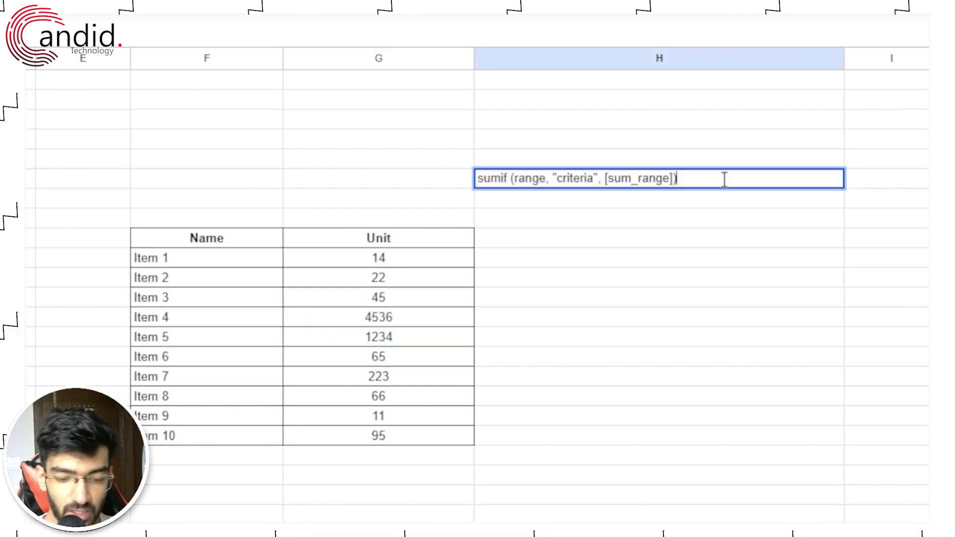
key(BackSpace)
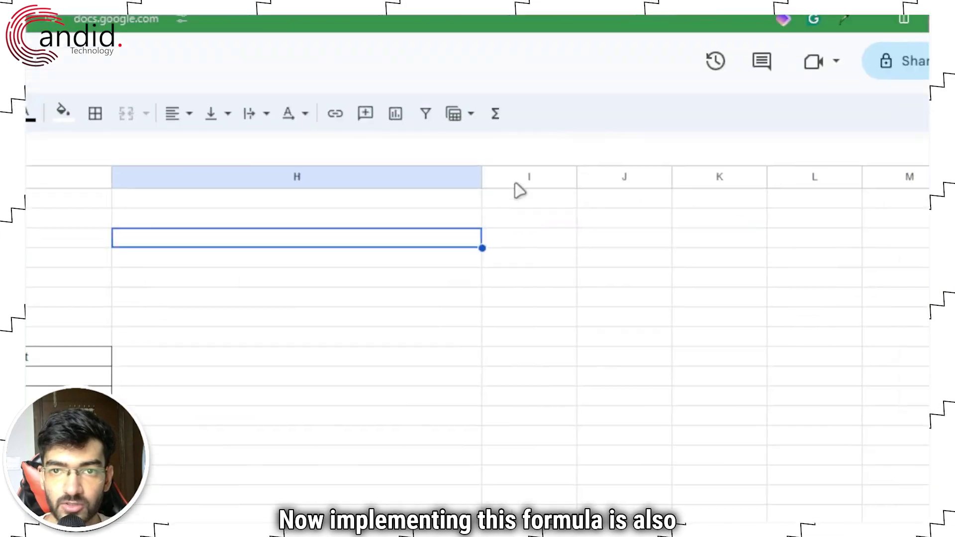
drag(844, 58, 642, 76)
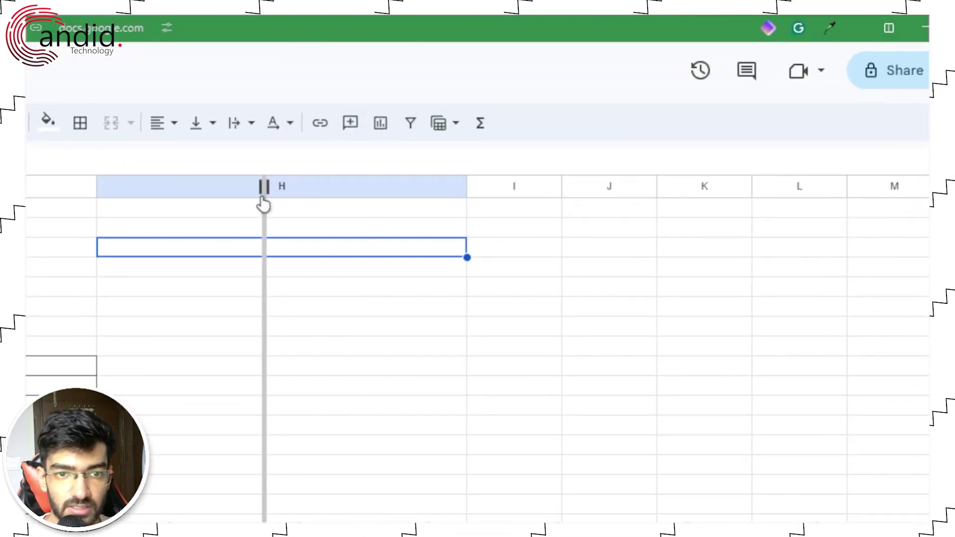
drag(264, 204, 252, 203)
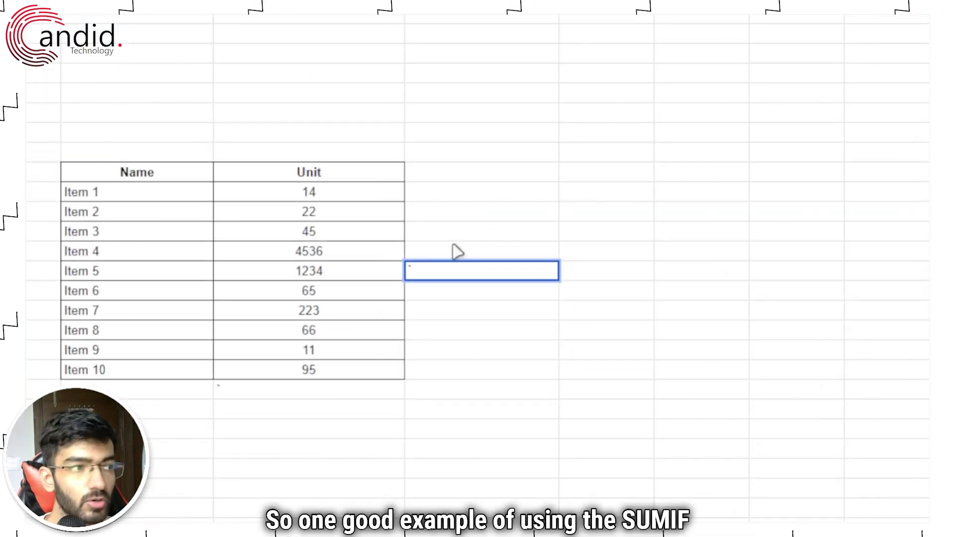
text(`)
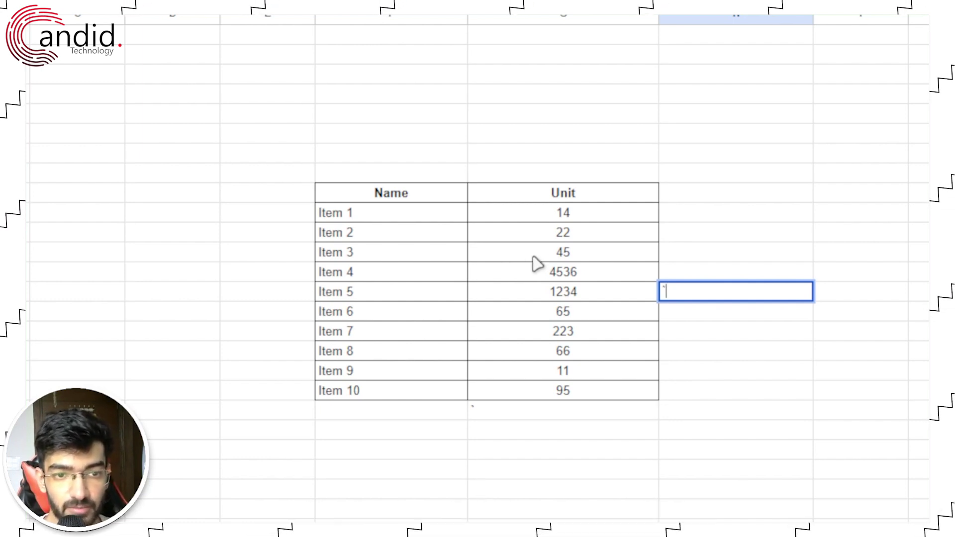
- Enter a SUMIF formula in G20, directly below the Unit values, using G9:G19 as its range
double_click(522, 416)
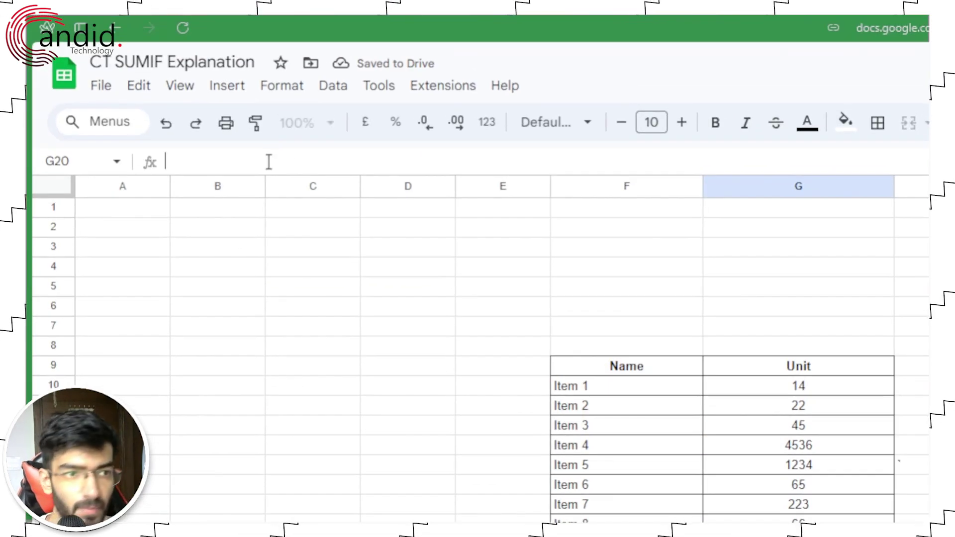
text(=)
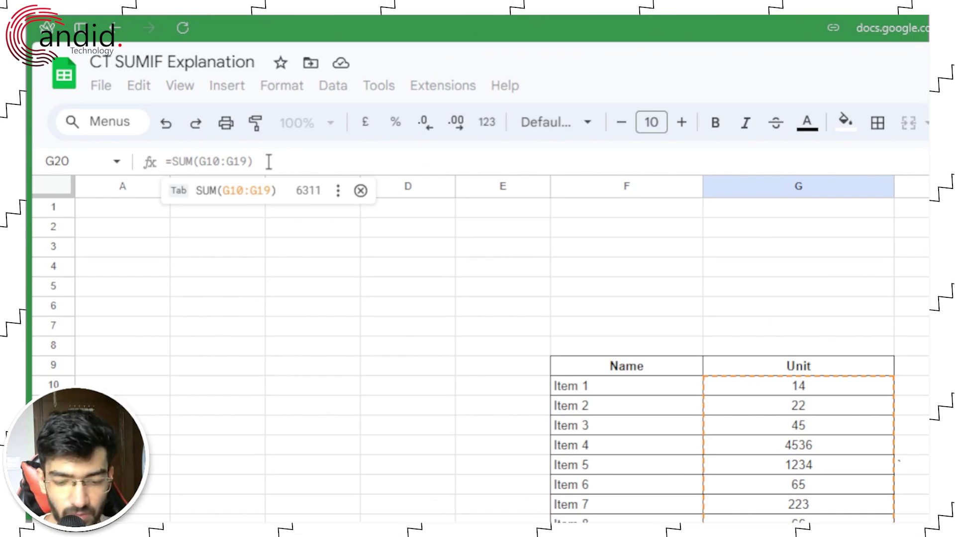
text(SUMIF)
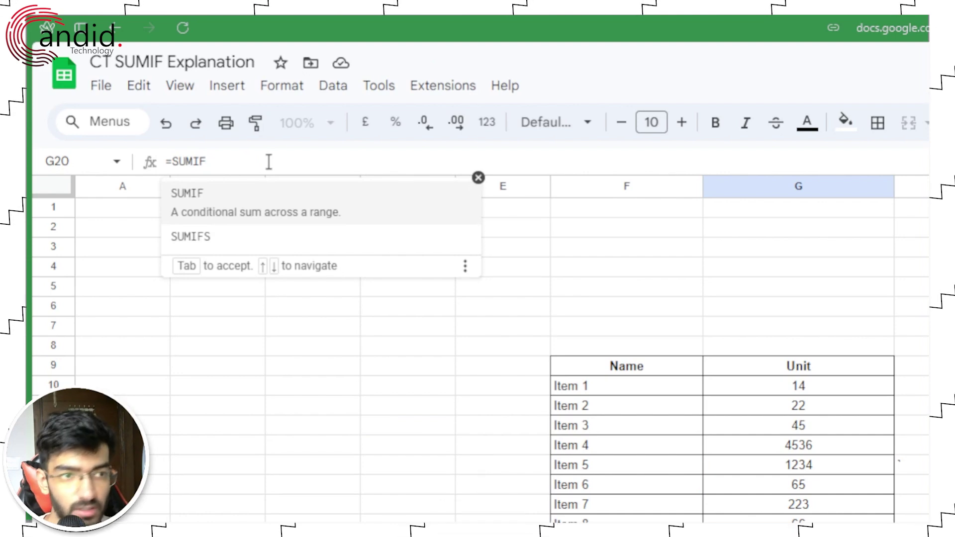
text(()
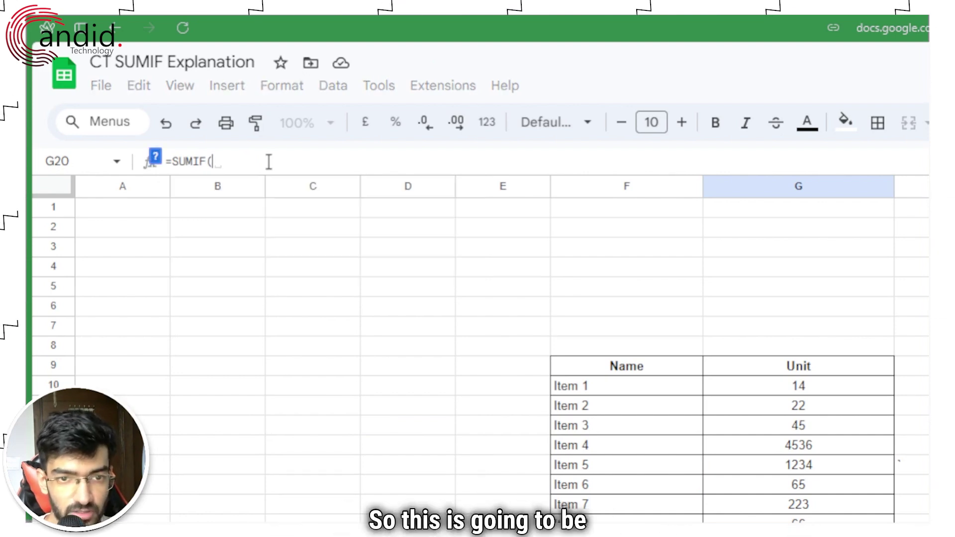
text(g)
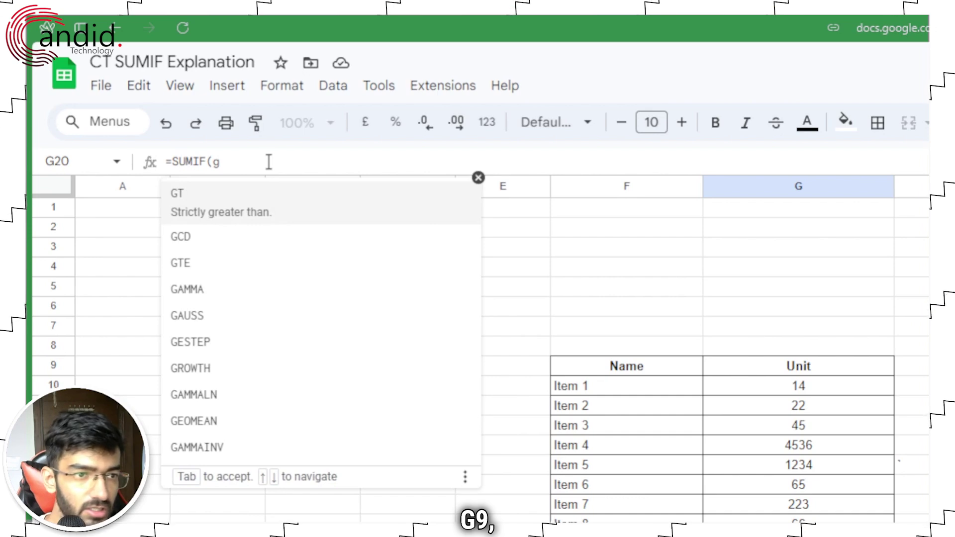
text(9:)
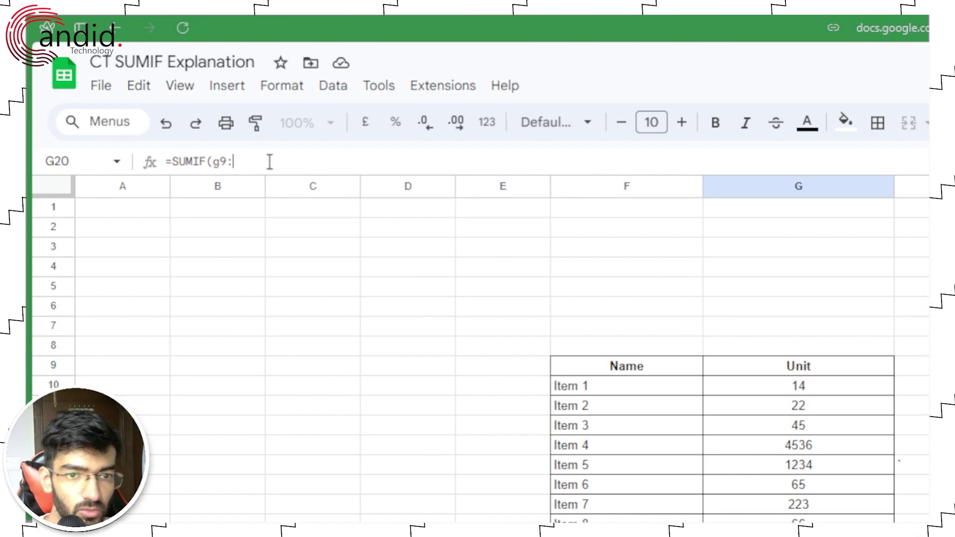
click(485, 277)
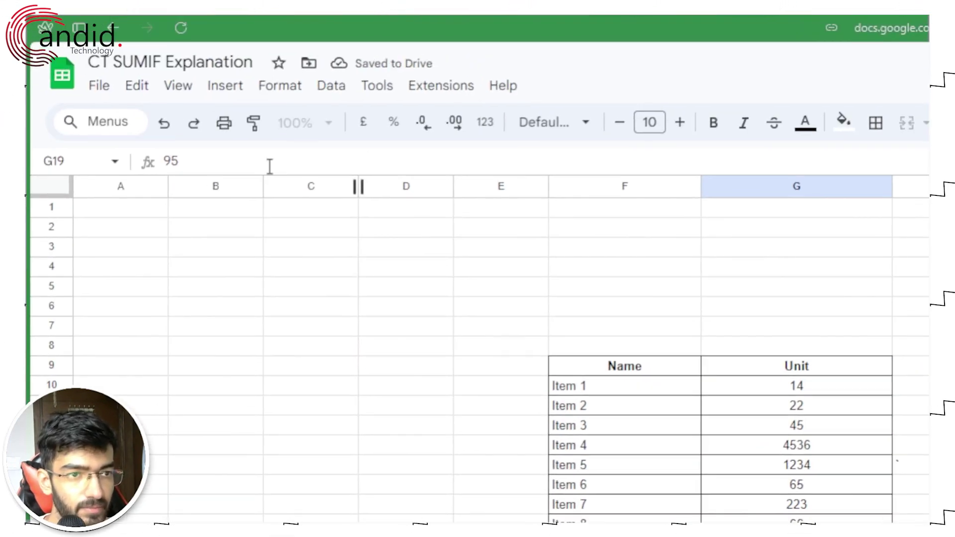
click(490, 294)
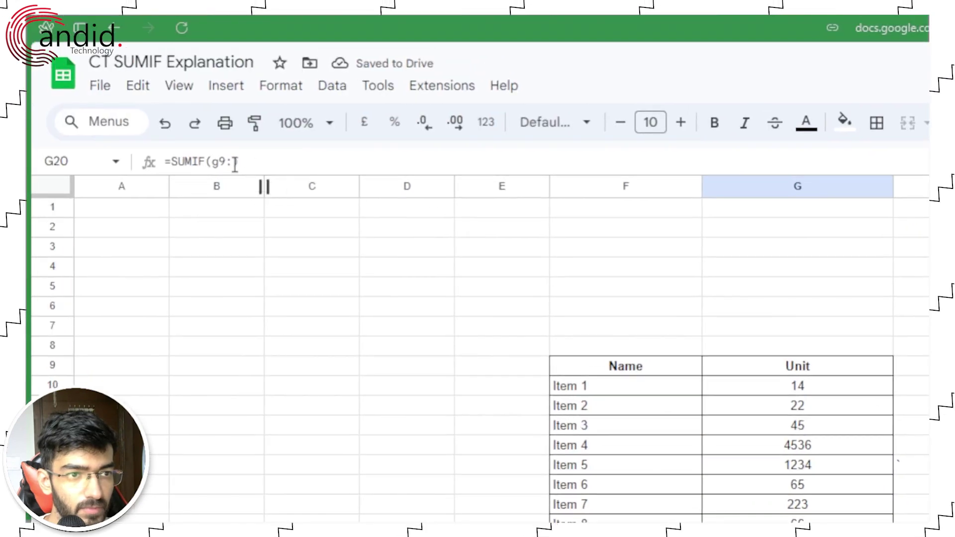
click(235, 163)
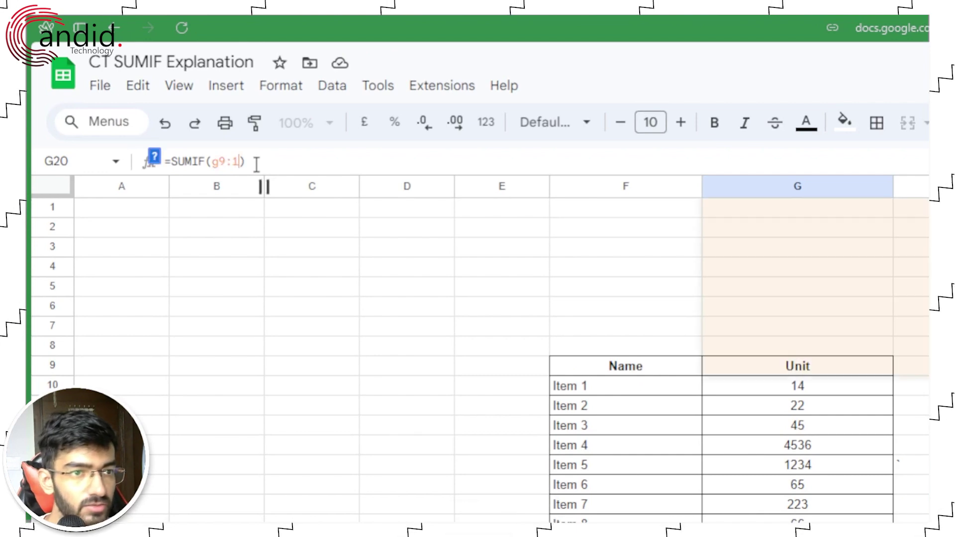
text(g19)
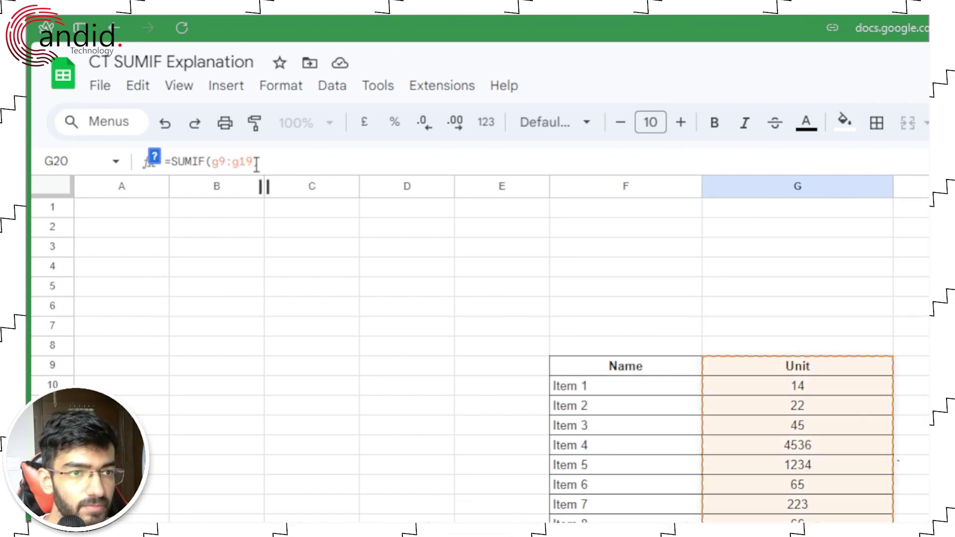
text(,)
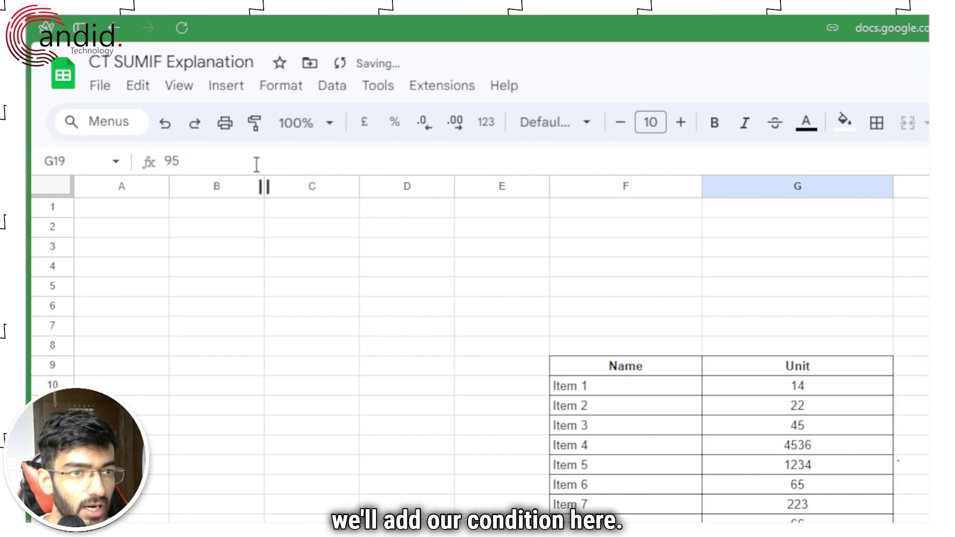
- Correct the SUMIF formula in G20 so its criteria reads ">15"
click(591, 431)
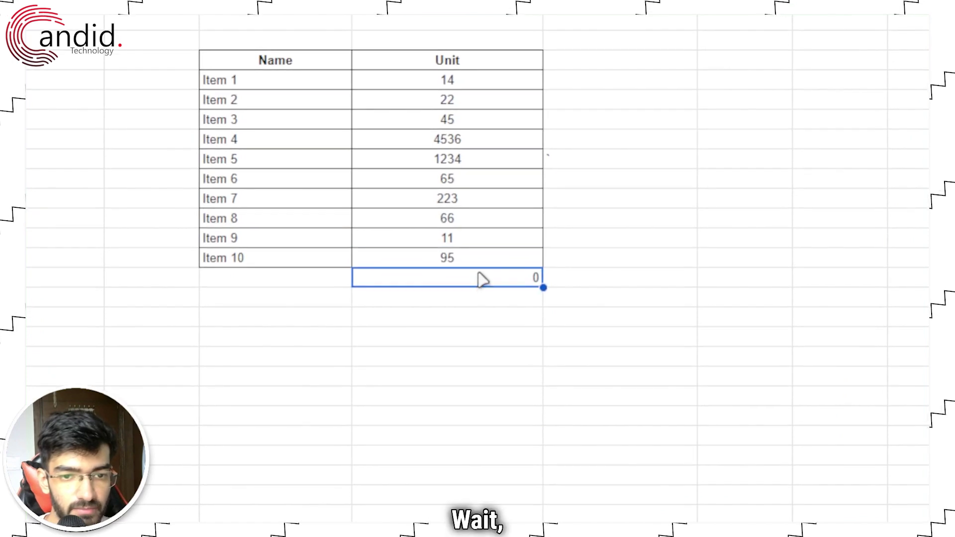
click(273, 162)
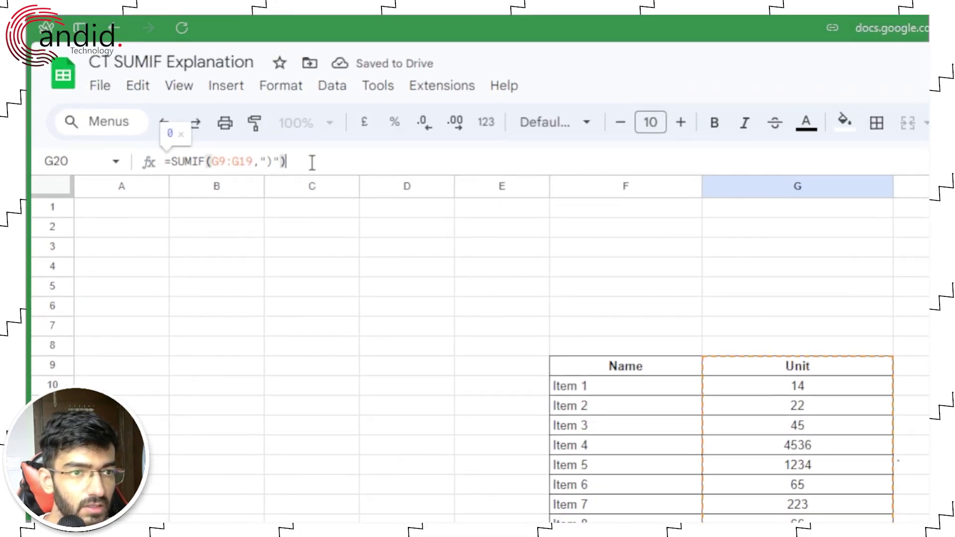
key(Left)
text(")
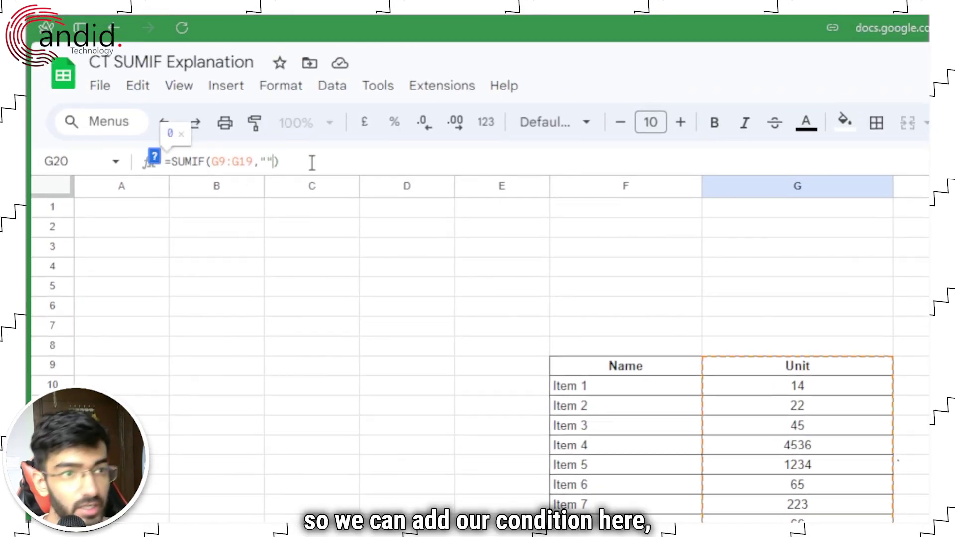
text(>)
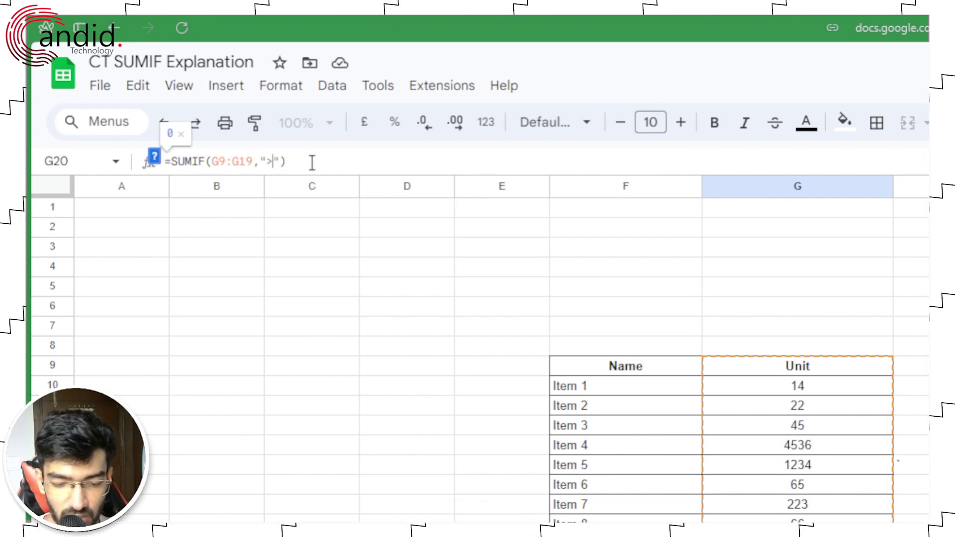
text(15)
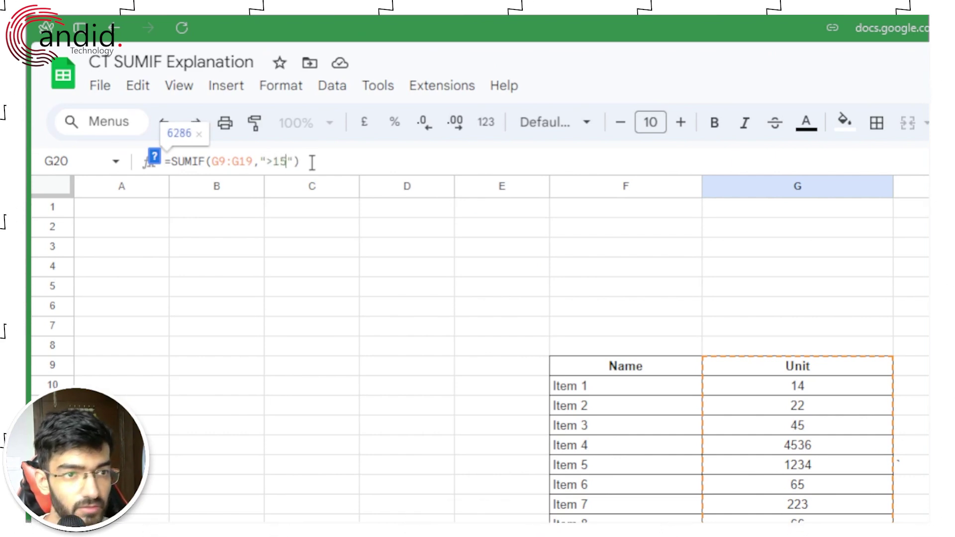
key(Return)
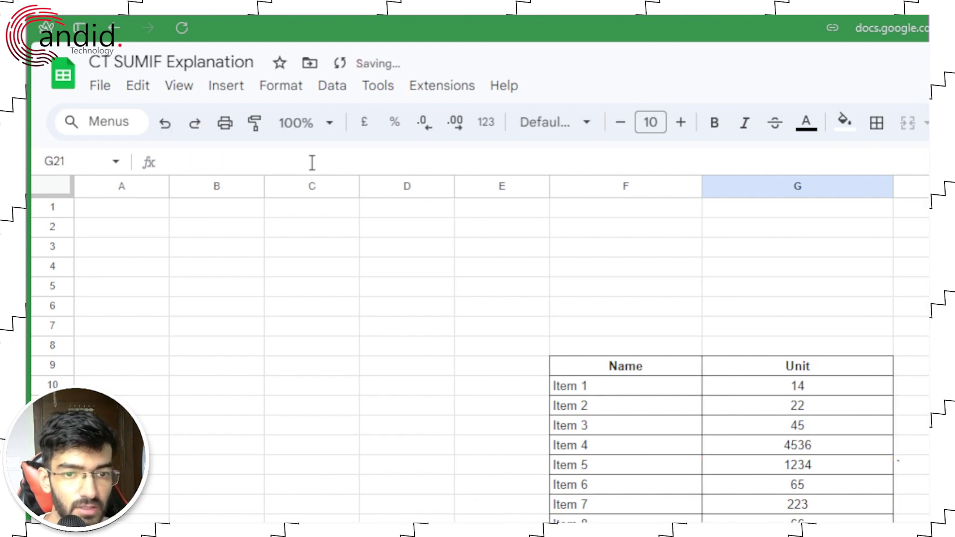
- Center the SUMIF result in G20 and make it bold
click(491, 283)
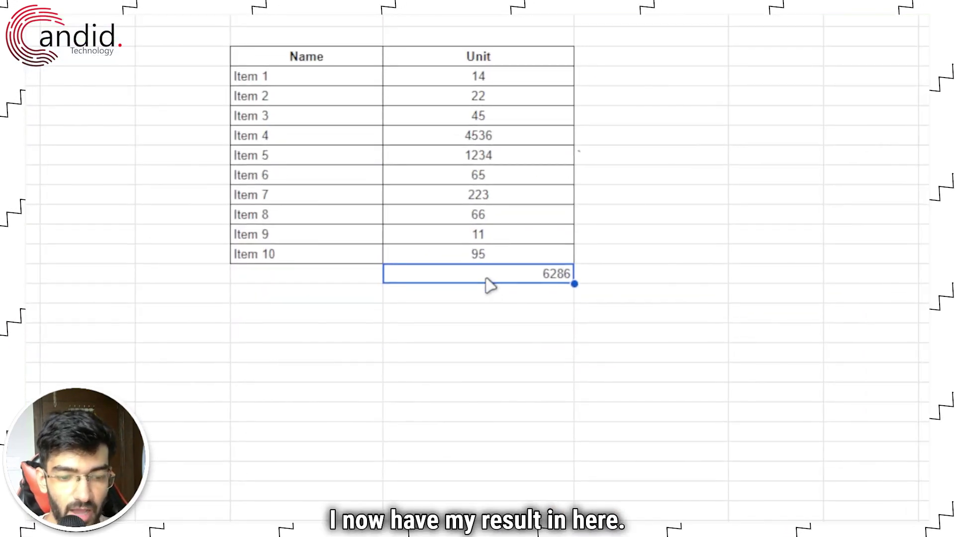
key(ctrl+shift+e)
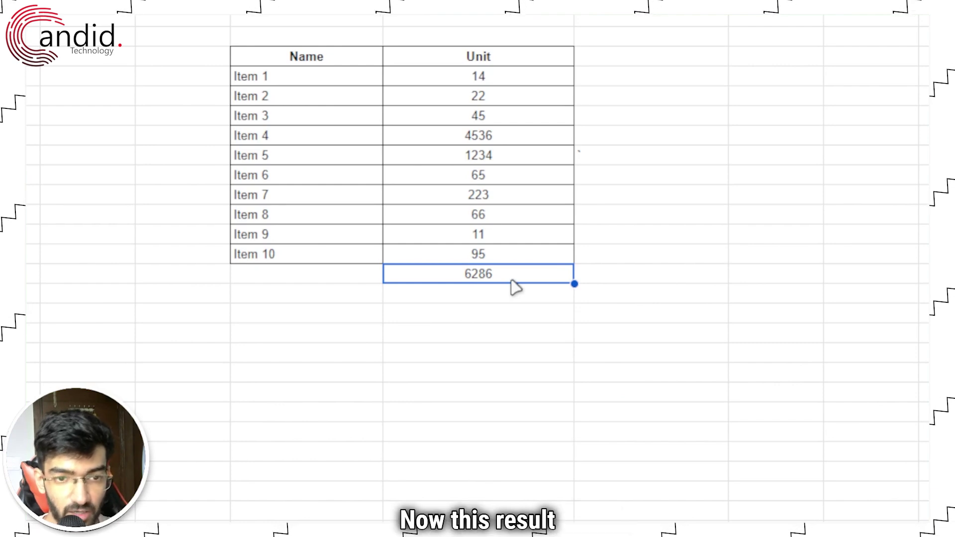
key(ctrl+b)
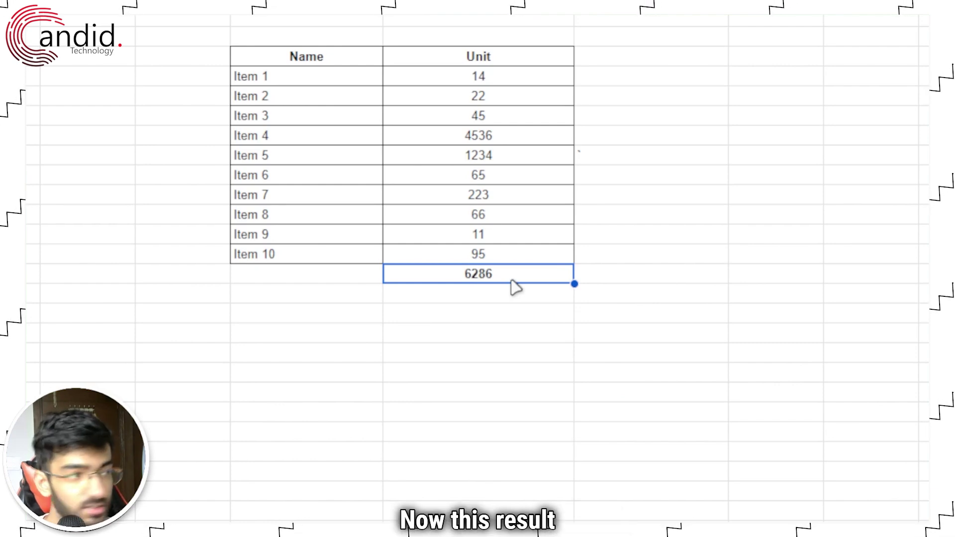
- Check the Unit values of Items 1, 8 and 9 against the criteria of the SUMIF formula in G20
click(497, 84)
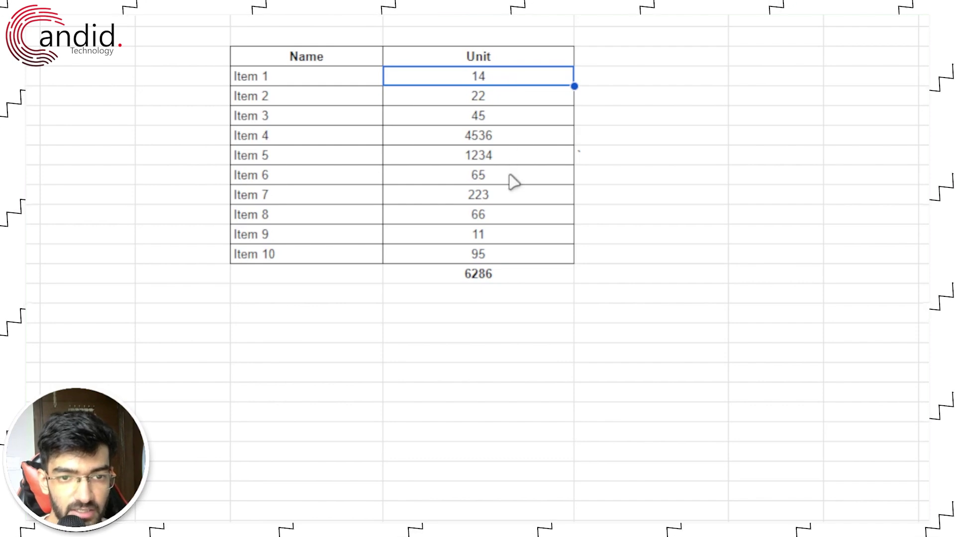
click(506, 222)
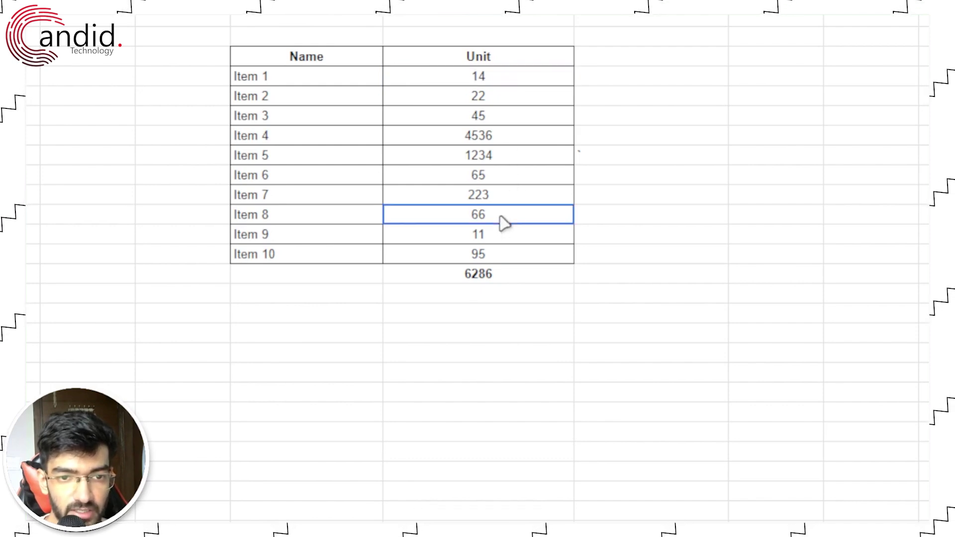
click(504, 242)
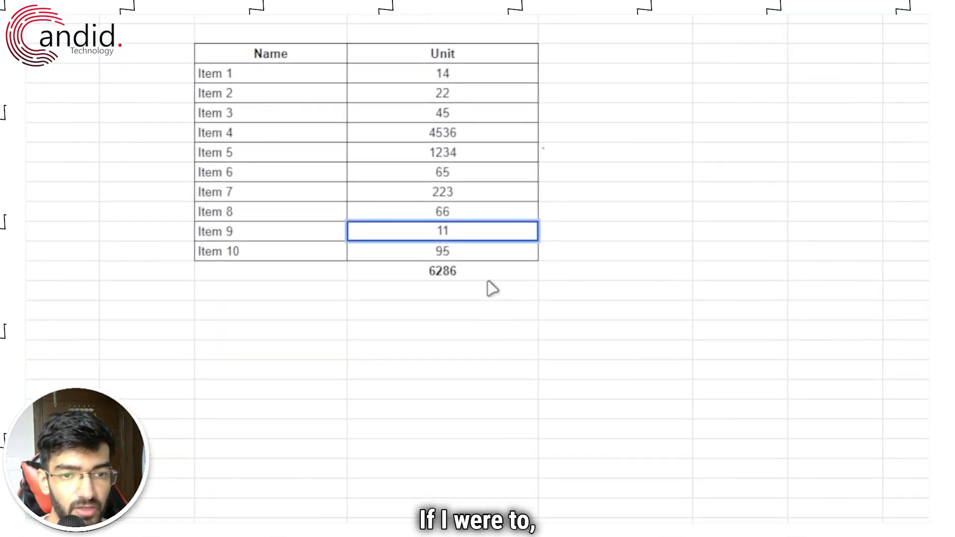
click(488, 279)
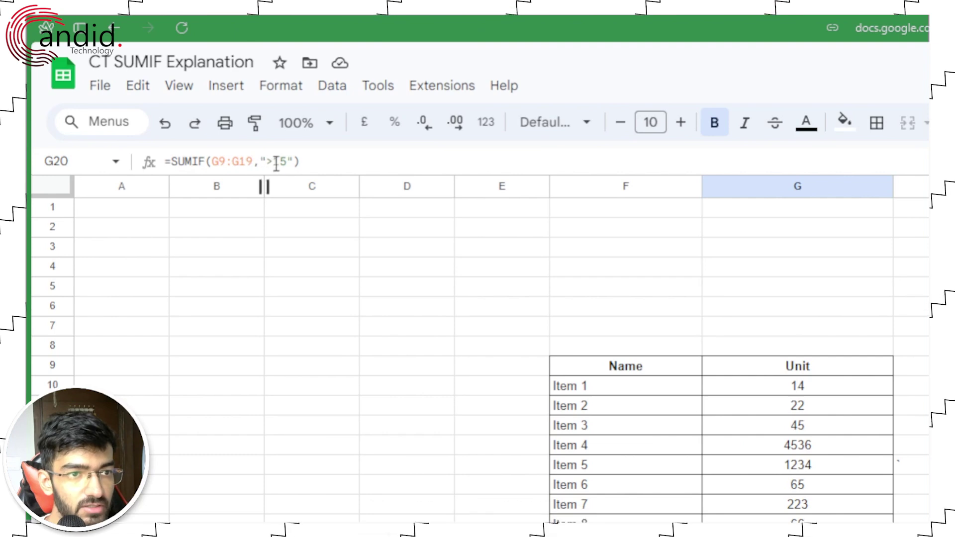
- Change the criteria of the SUMIF formula in G20 to ">70"
click(276, 162)
text(1)
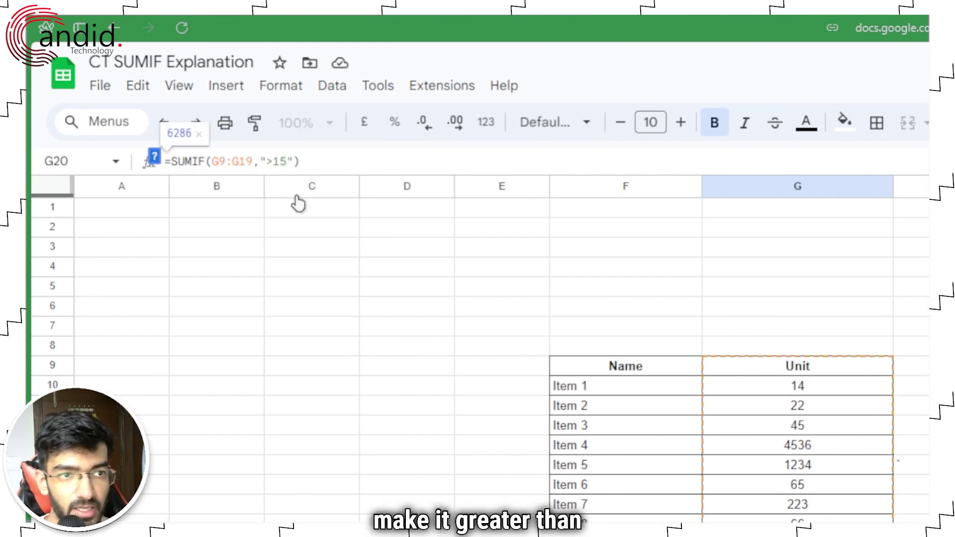
key(BackSpace)
key(BackSpace)
text(70)
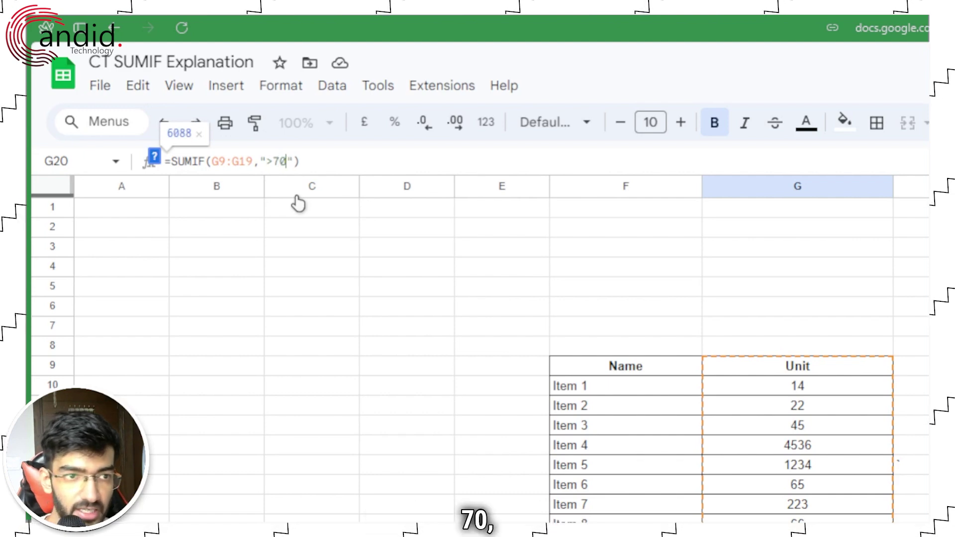
key(Return)
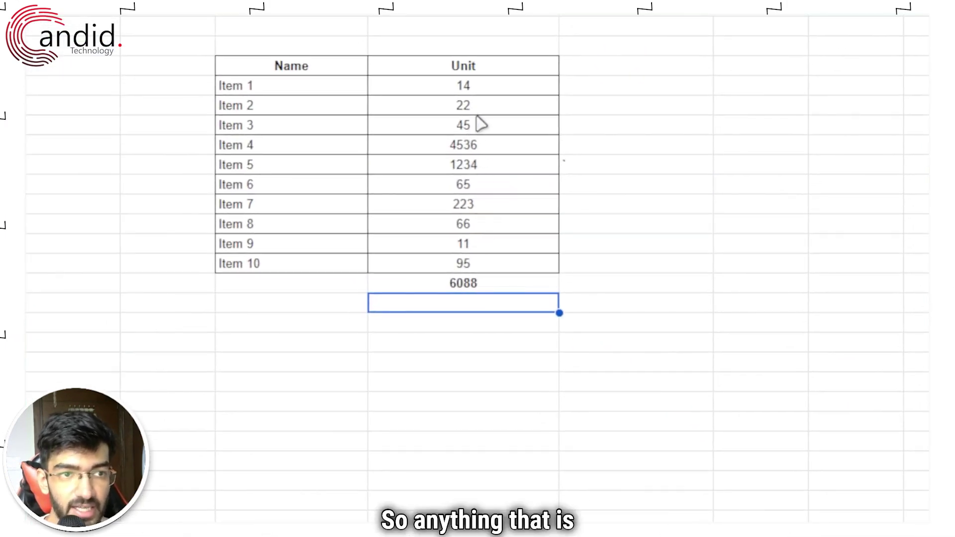
- Switch the comparison in the G20 SUMIF formula to less than, making its criteria "<70"
click(475, 283)
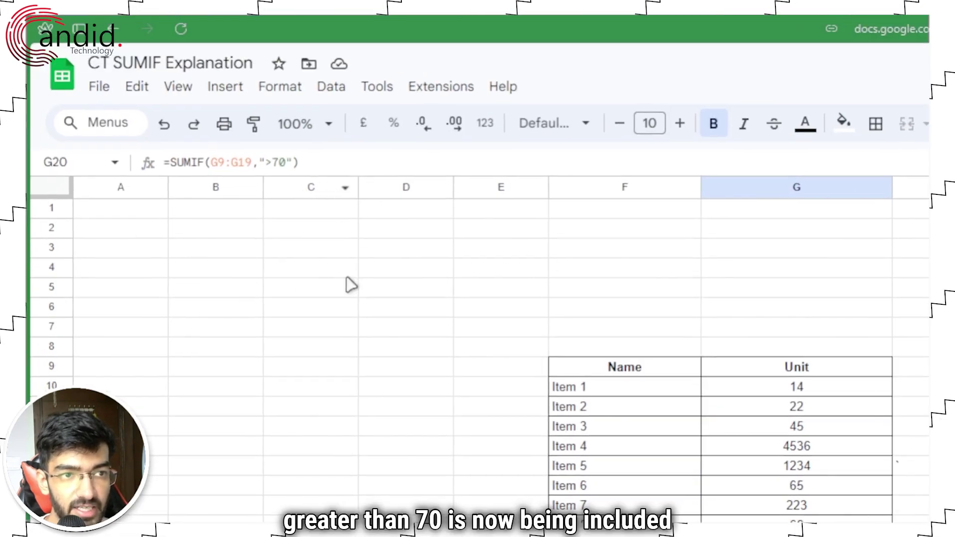
click(274, 164)
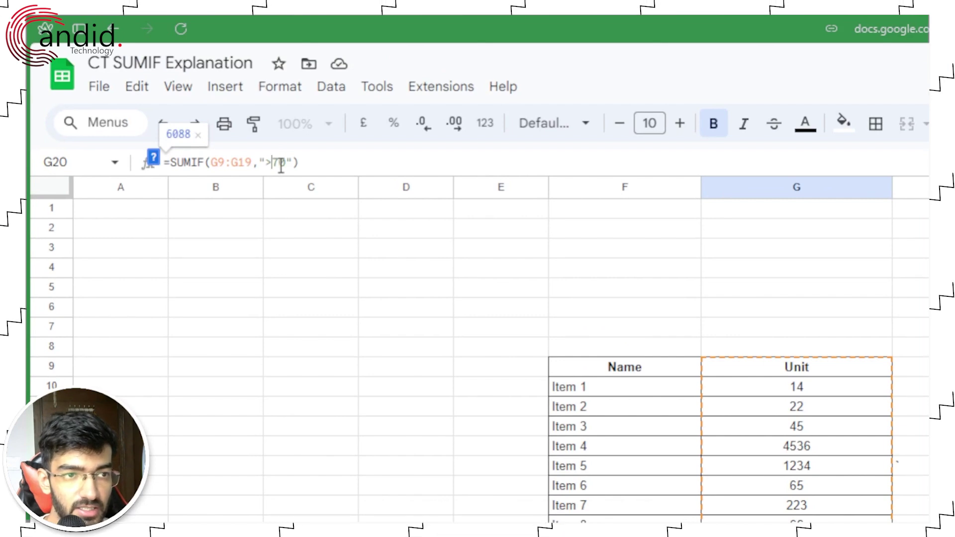
key(BackSpace)
text(<)
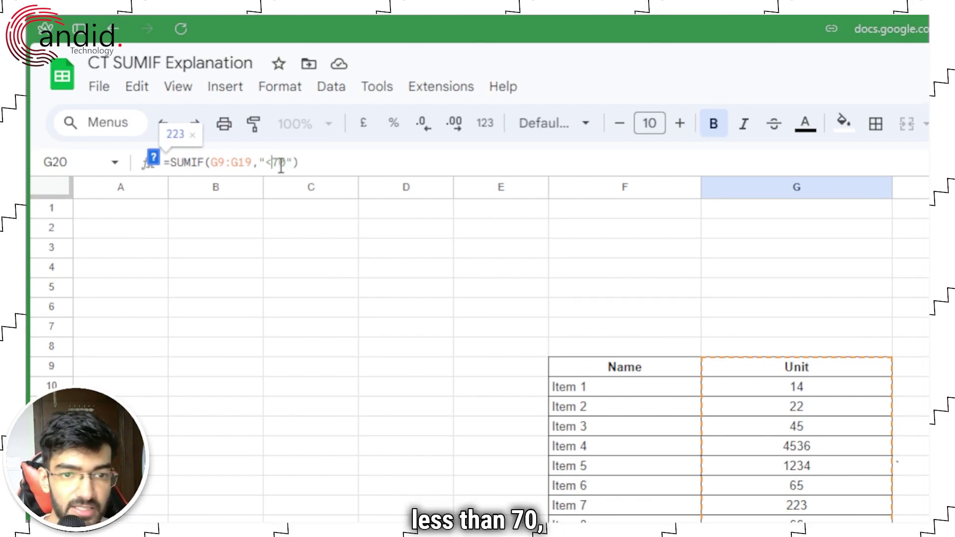
key(Return)
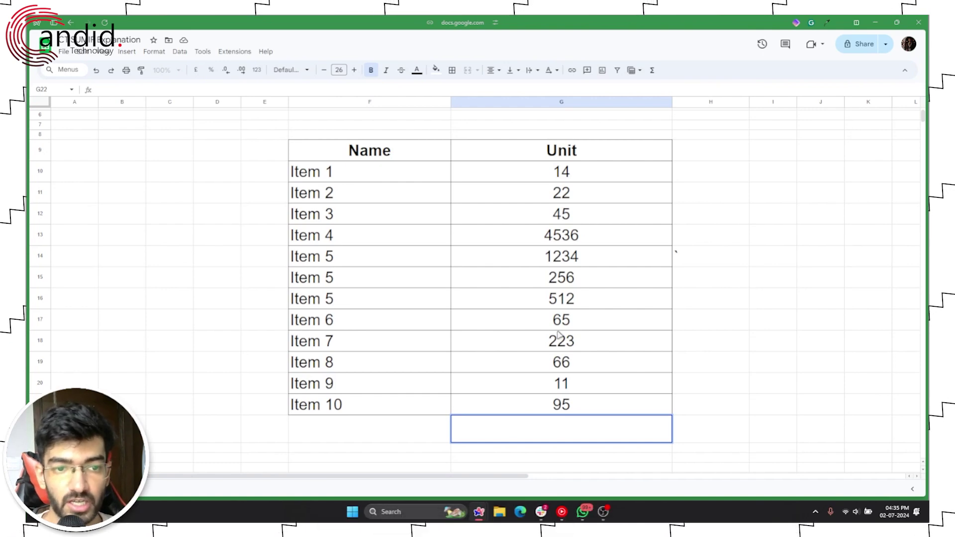
- Examine the repeated Item 5 entries in the Name column, F14 to F16
click(374, 274)
click(367, 299)
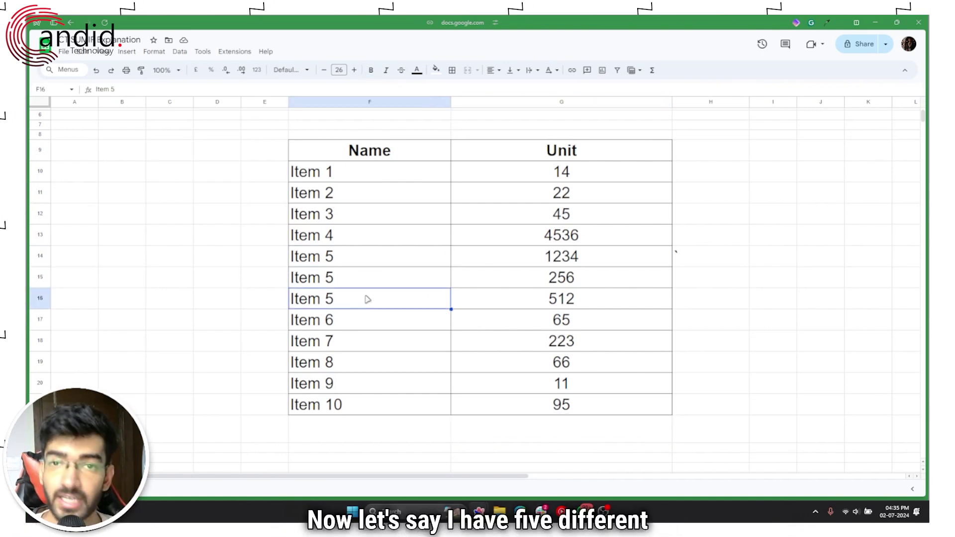
key(Up)
key(Up)
click(362, 308)
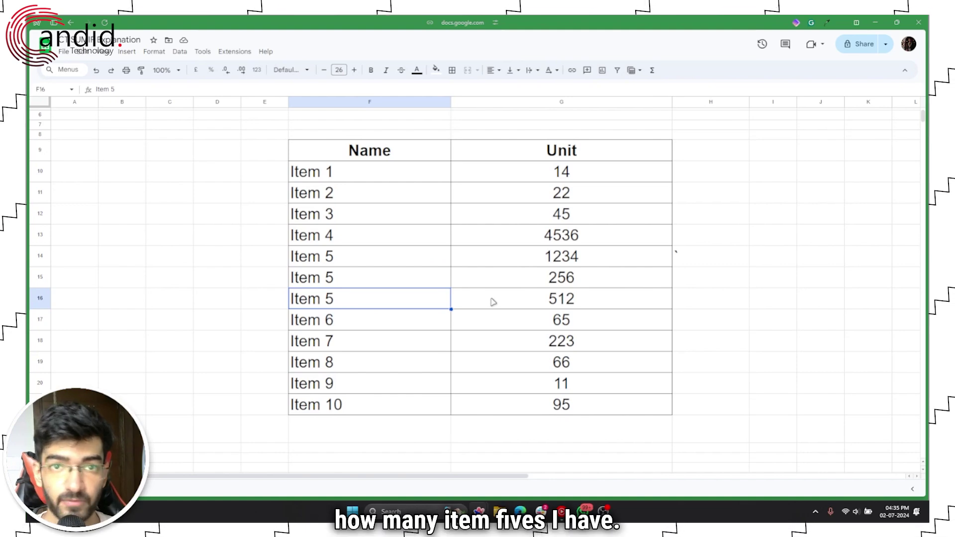
- Start a SUMIF formula in G22, directly below the Unit values, with the Name cells F10:F21 as its range
click(557, 440)
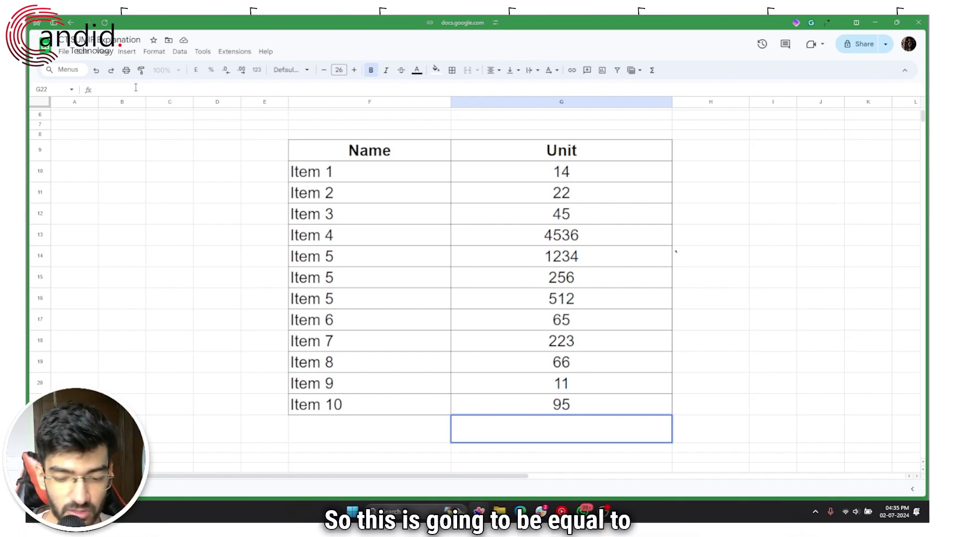
text(=sumi)
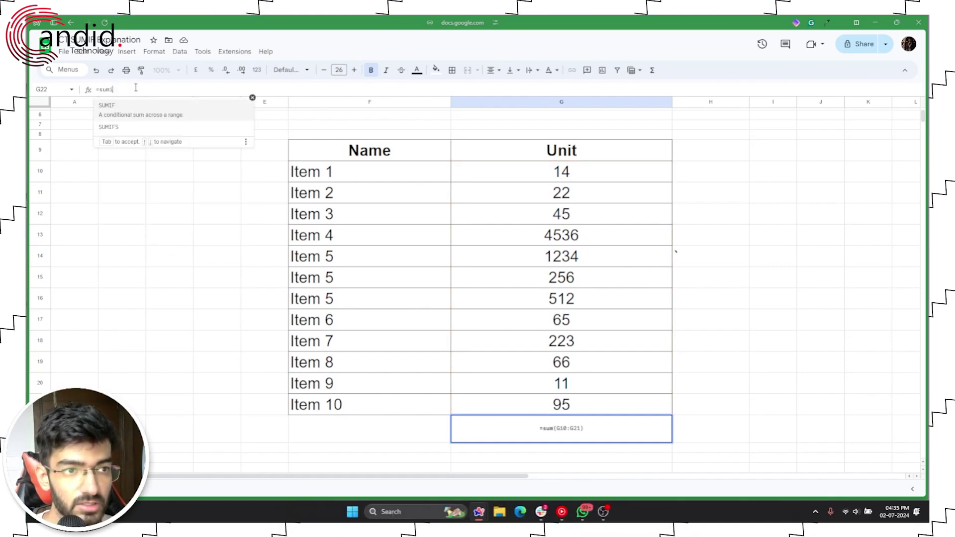
text(f()
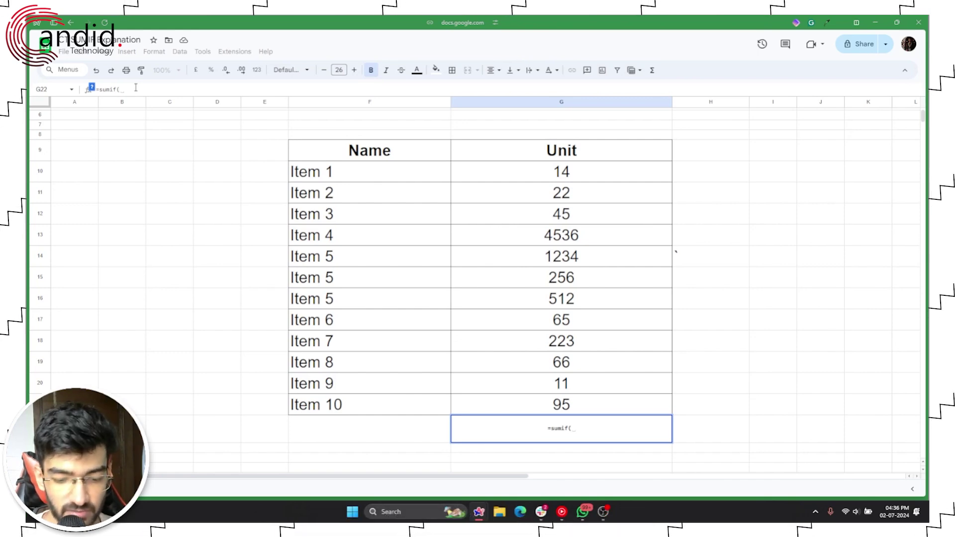
text(f10)
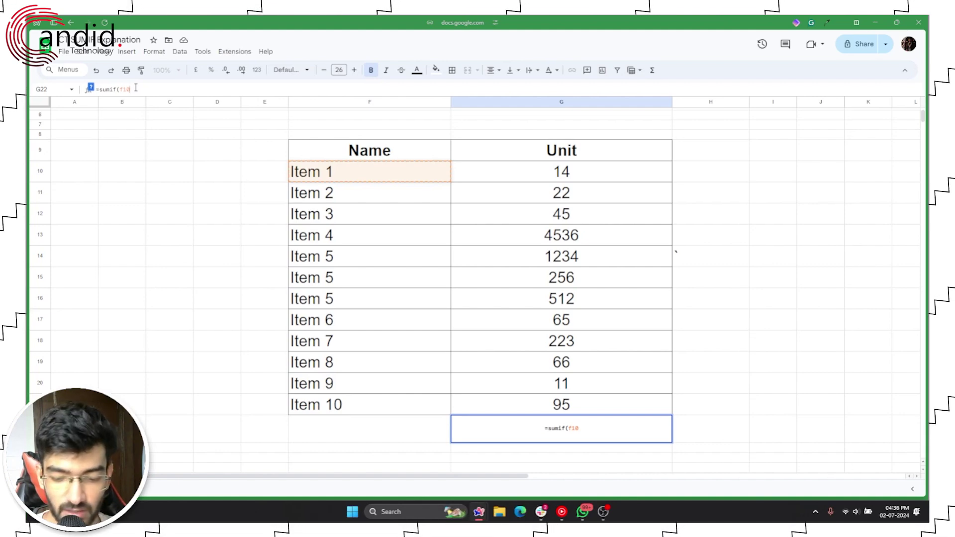
text(:f21)
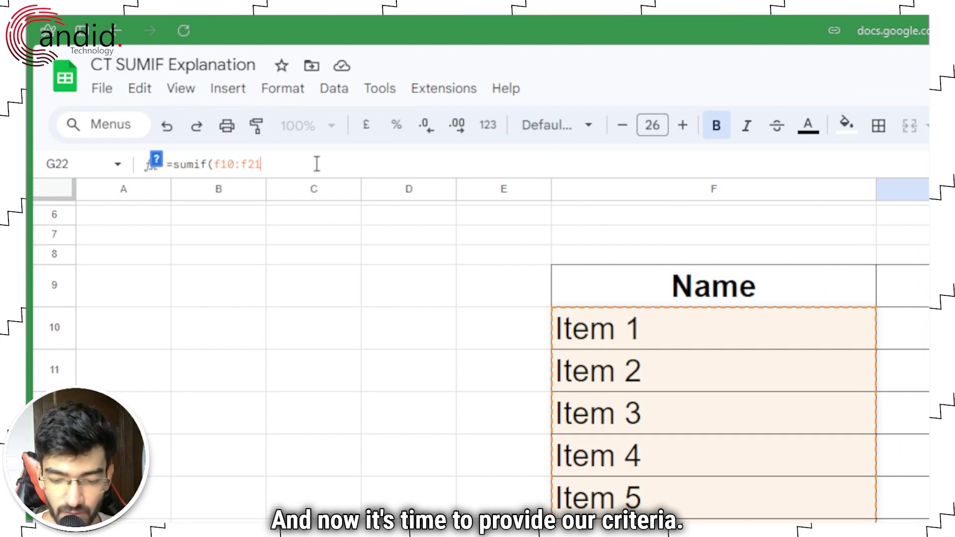
- Complete the SUMIF formula in G22 with "Item 5" as the criteria and G10:G21 as the sum range
text(, ")
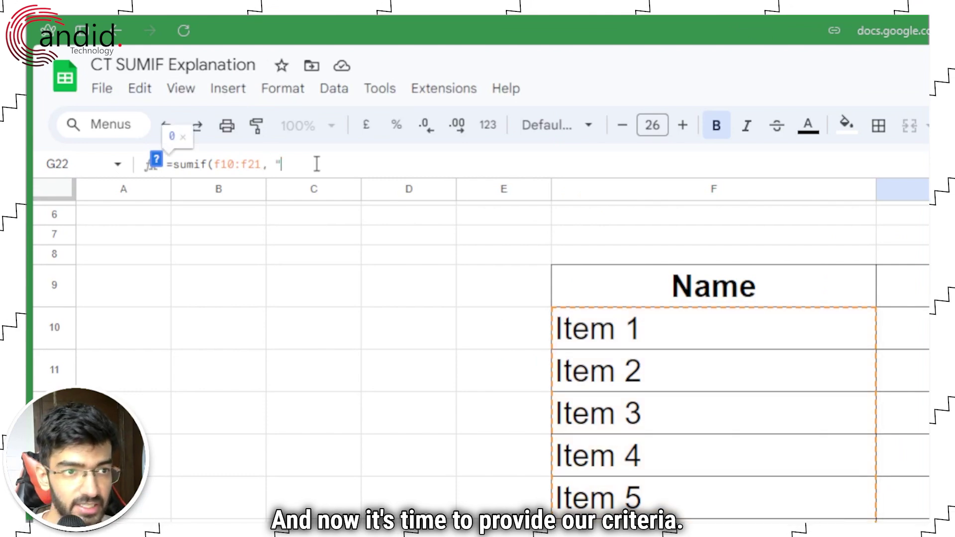
text("Item)
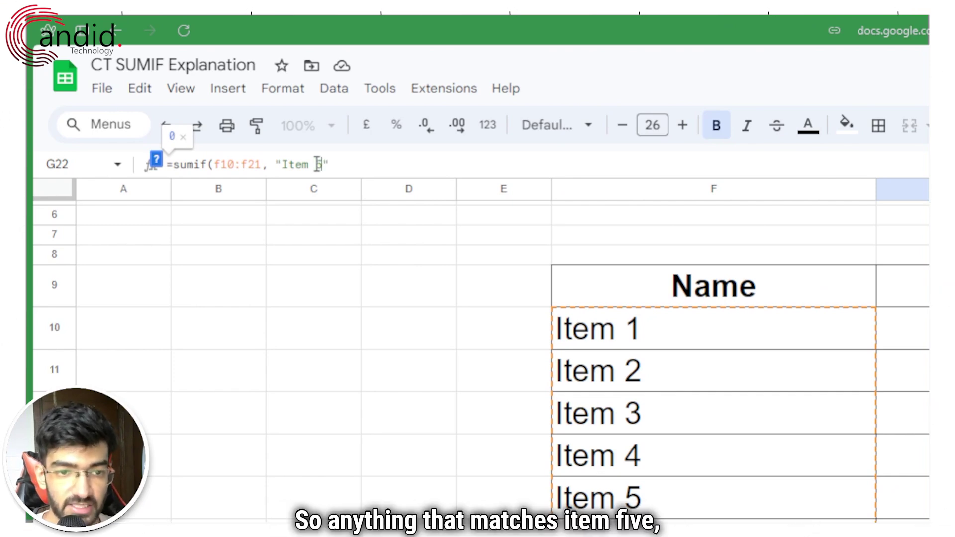
text( 5")
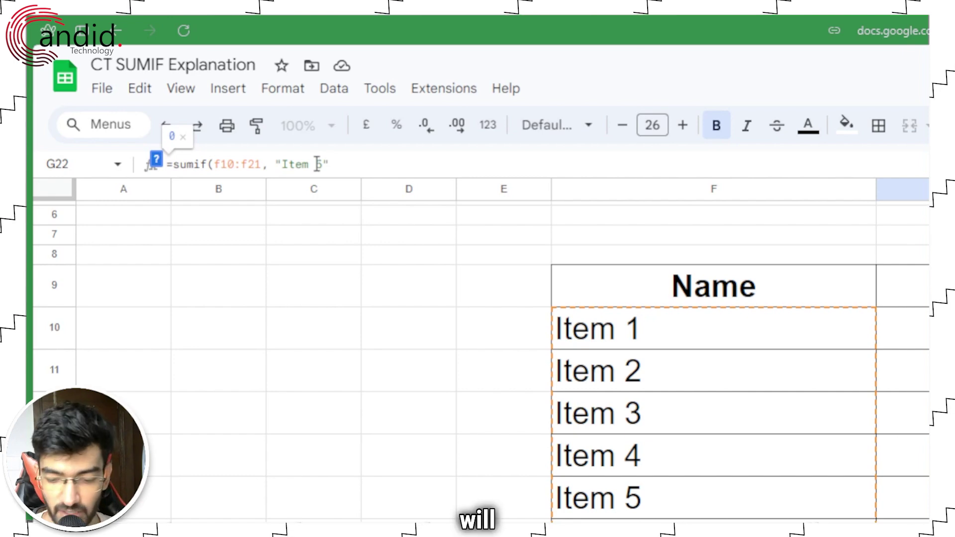
text(,)
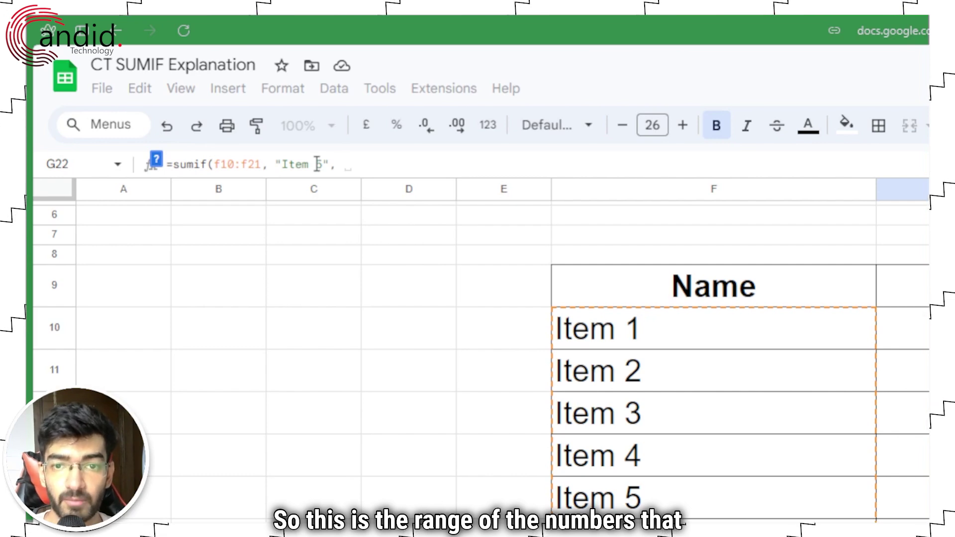
text(g)
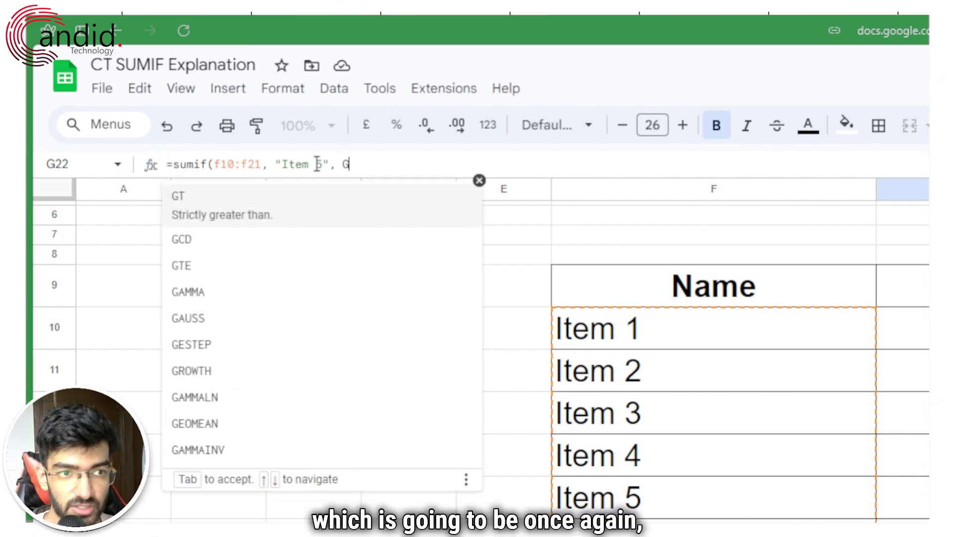
key(BackSpace)
text(g10:g21)
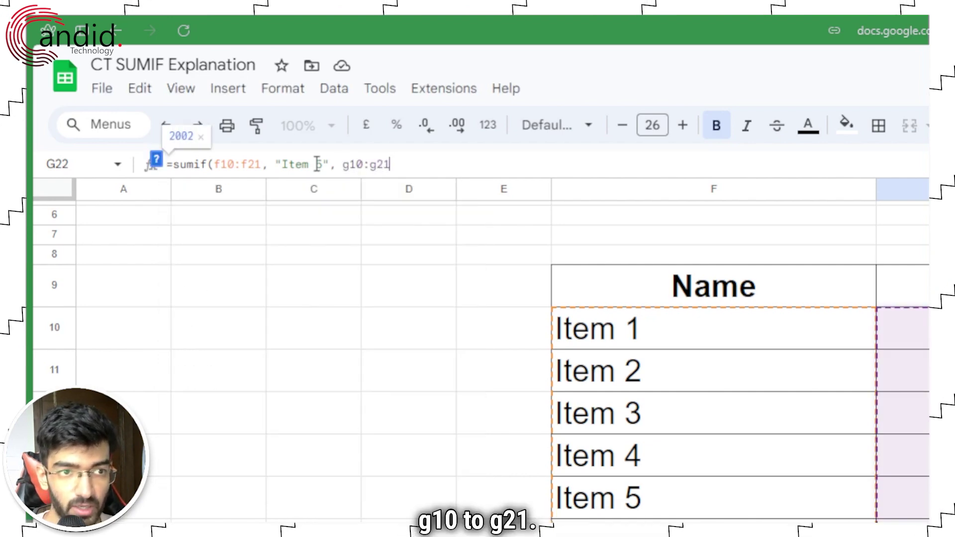
text())
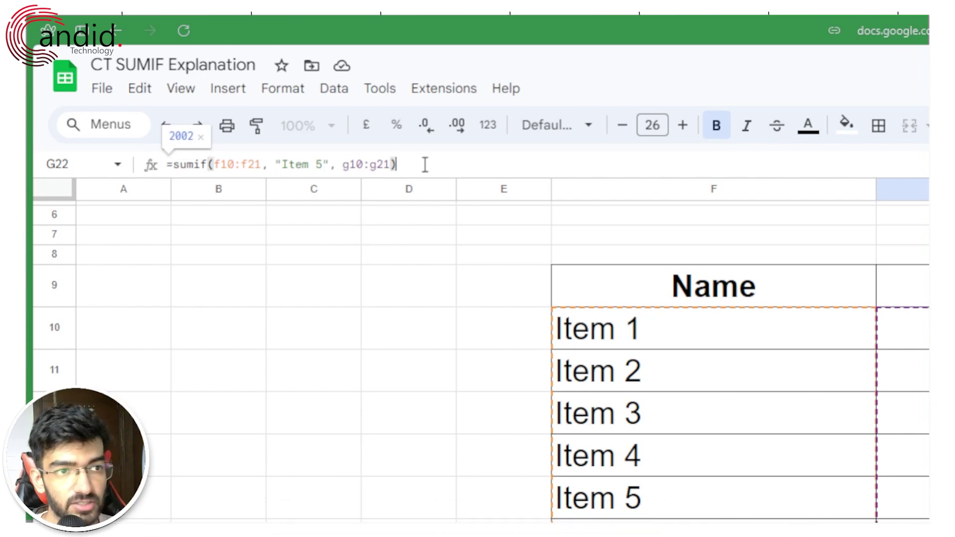
key(Return)
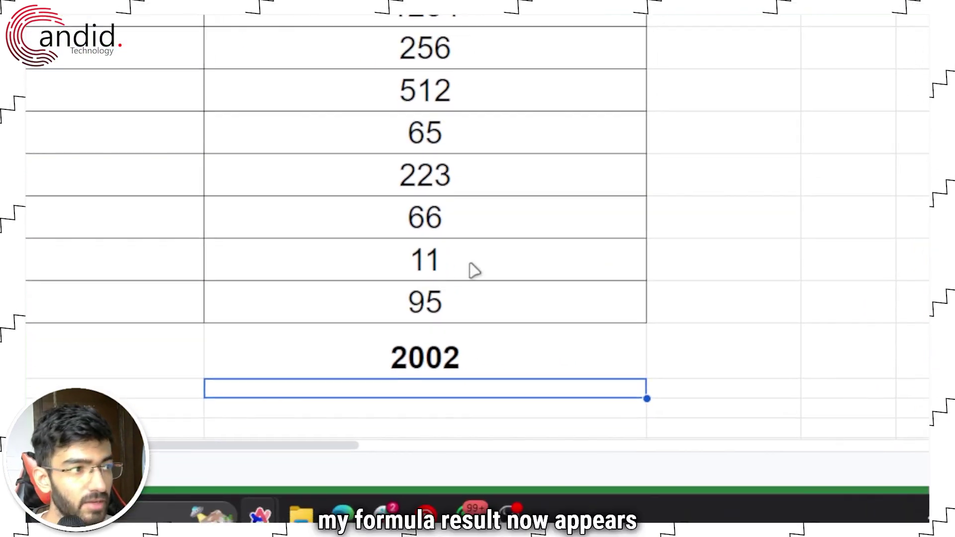
text(`)
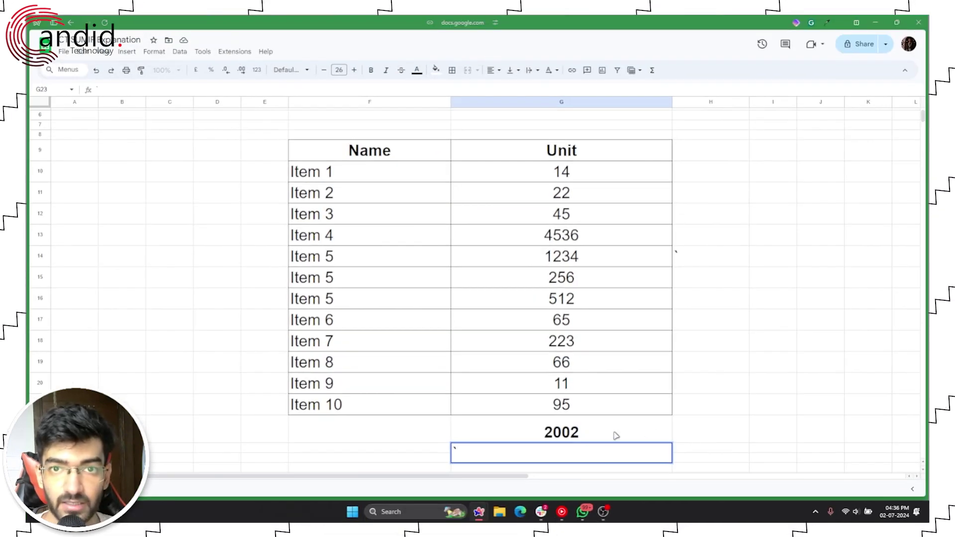
click(560, 438)
click(519, 457)
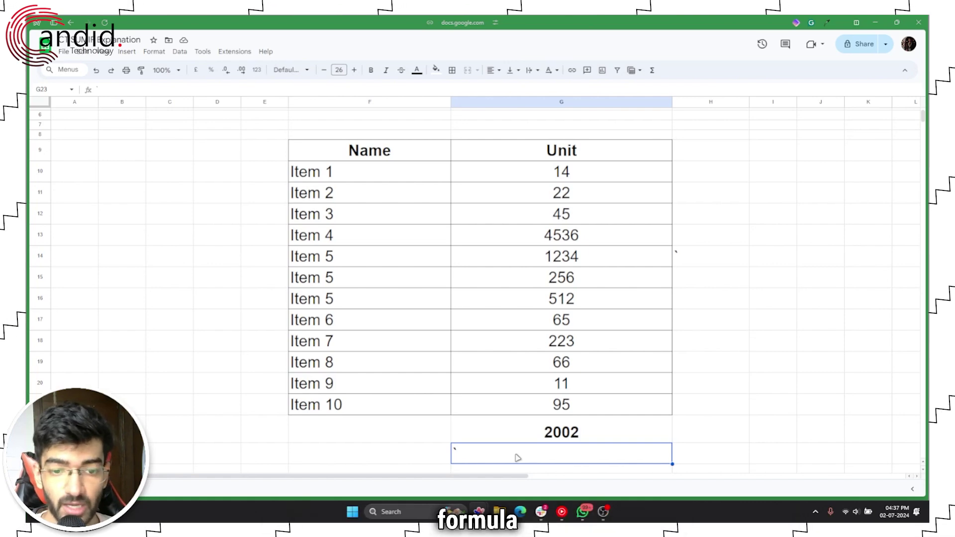
double_click(516, 455)
key(BackSpace)
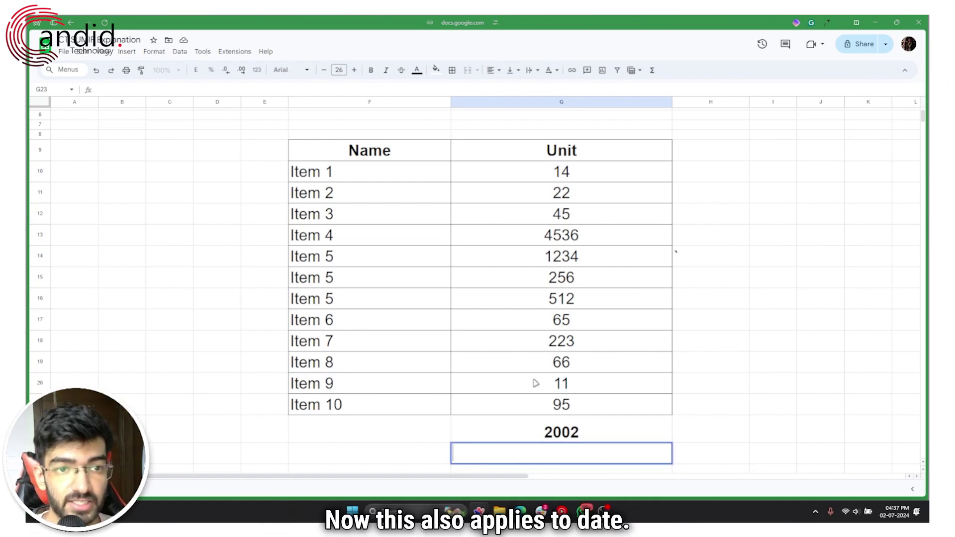
- Add a Date header in E9 beside Name and widen column E, narrowing the empty columns C and D
double_click(277, 150)
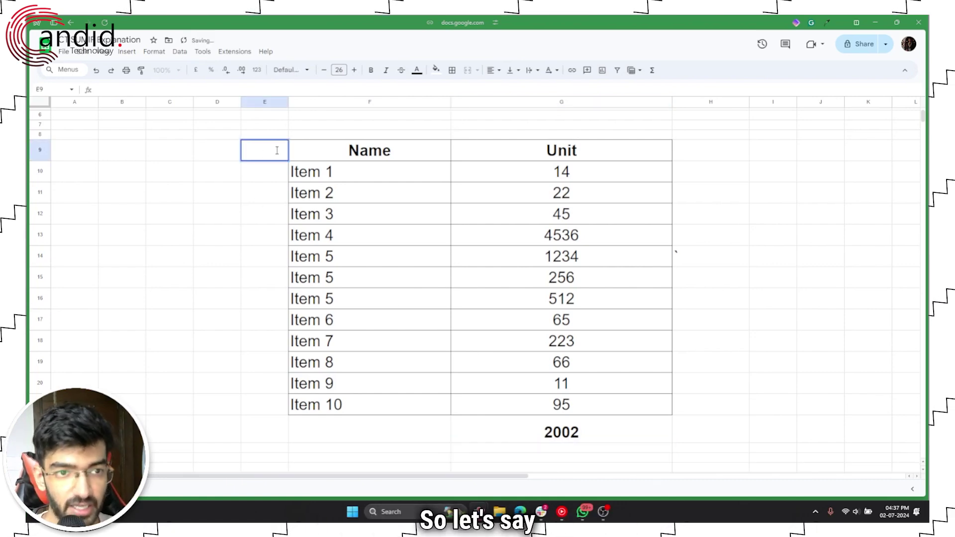
text(d)
key(BackSpace)
text(Date)
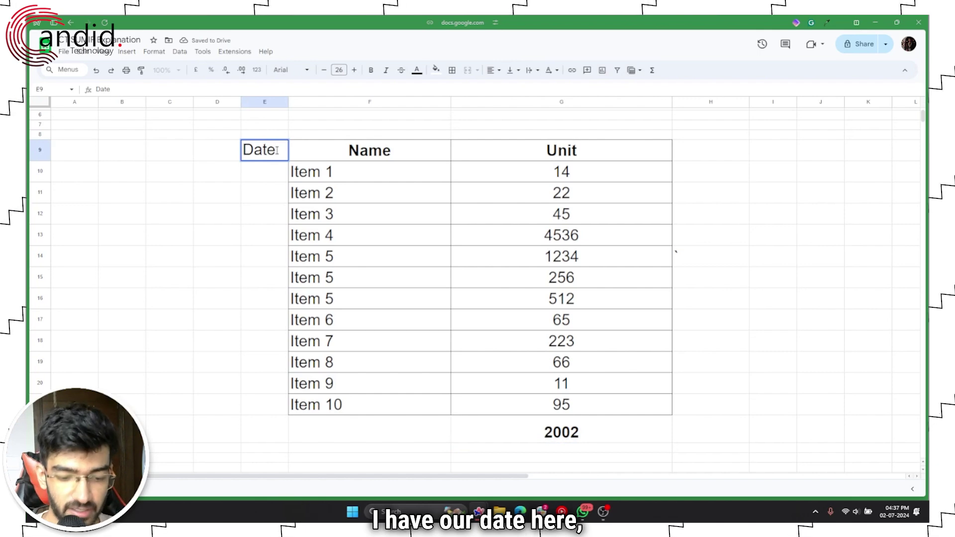
key(Return)
key(Up)
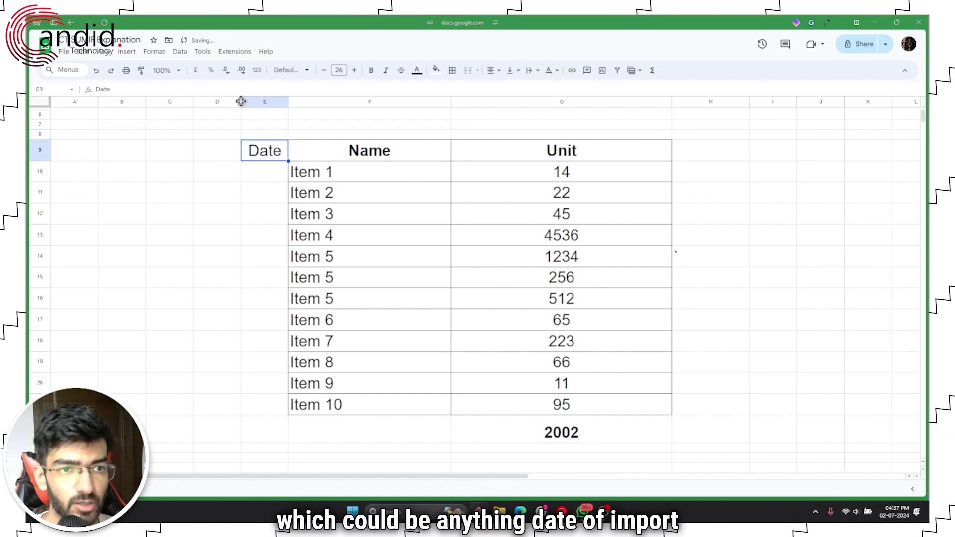
drag(241, 101, 291, 103)
drag(196, 102, 151, 102)
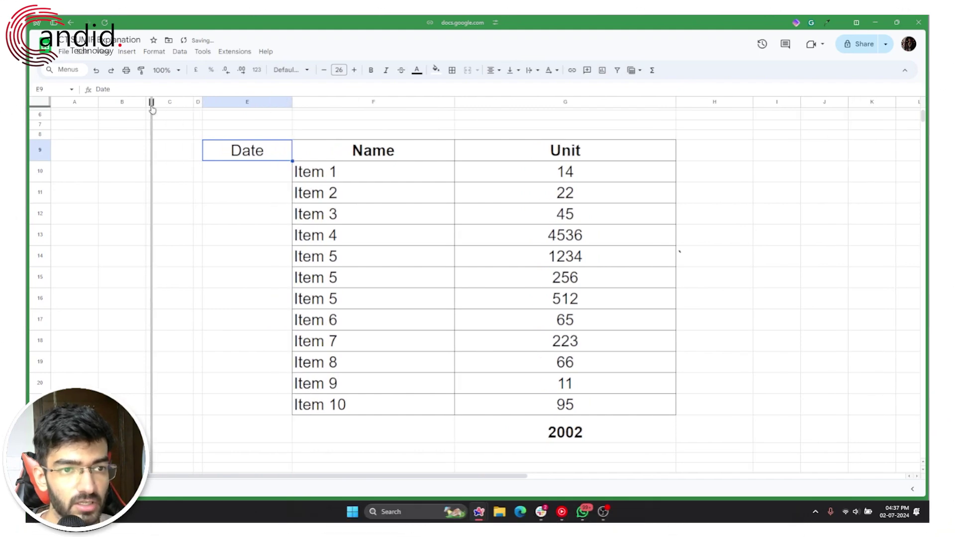
- Apply borders around all cells of the Date column, E9:E21, and make the Date header bold
double_click(233, 151)
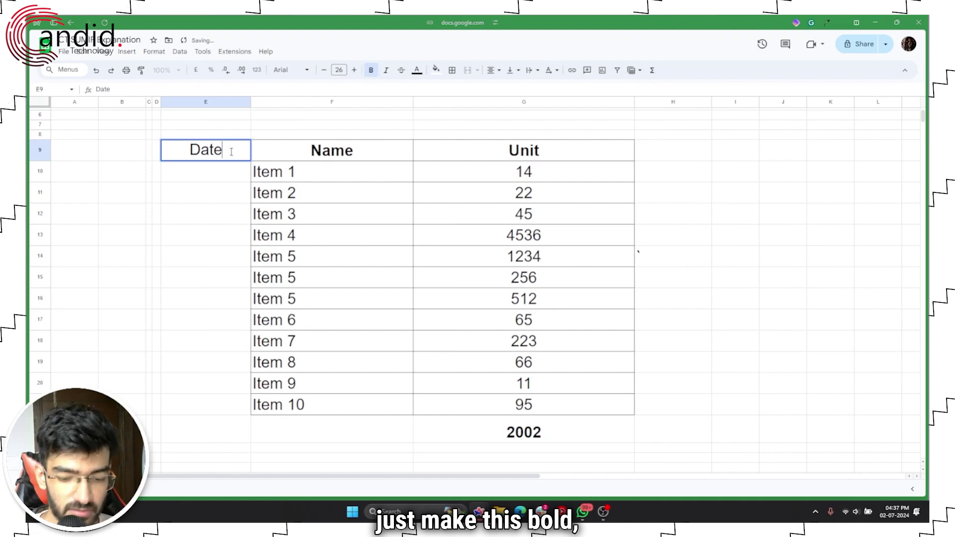
drag(231, 152, 229, 179)
key(shift+Down)
key(shift+Down)
key(shift+Down)
key(shift+Down)
key(shift+Down)
key(shift+Down)
key(shift+Down)
key(shift+Down)
key(shift+Down)
key(shift+Down)
key(shift+Down)
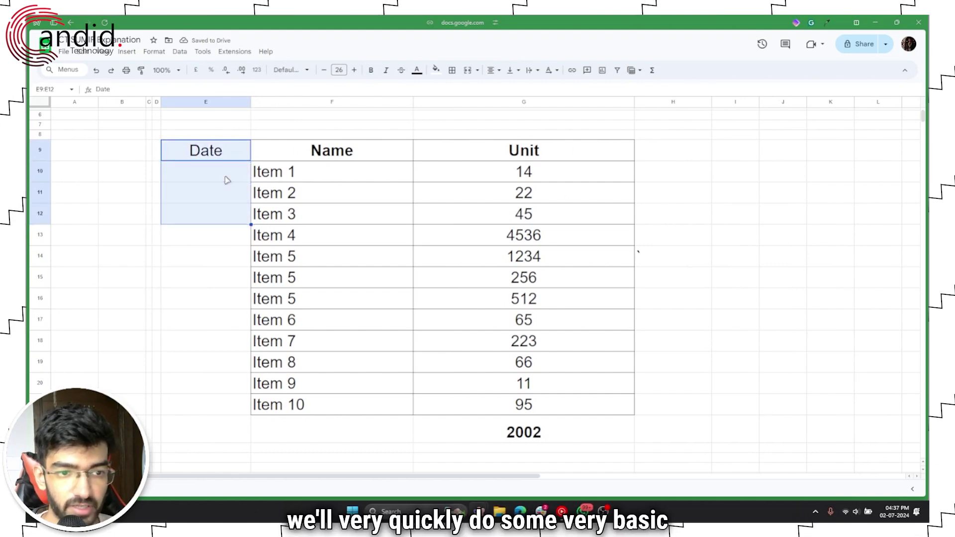
click(452, 70)
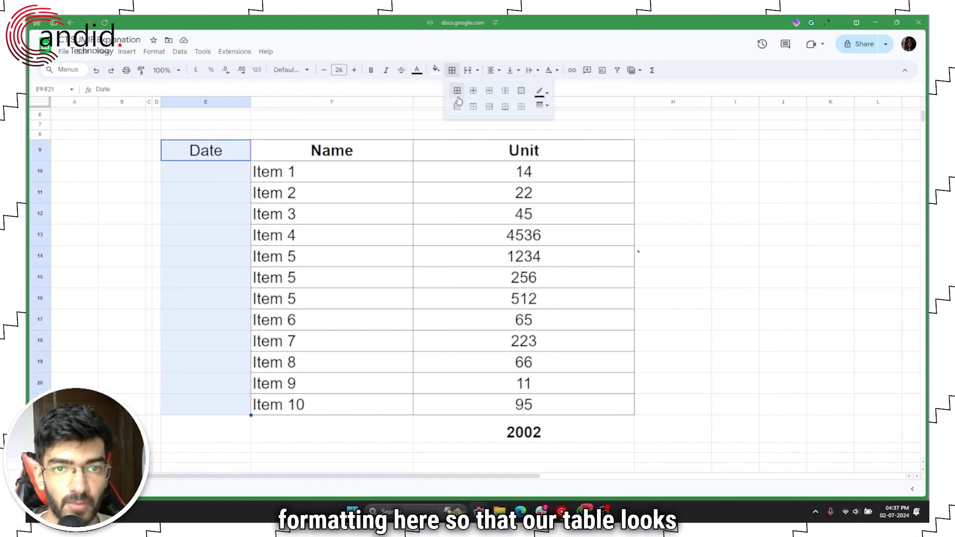
click(456, 101)
click(223, 154)
key(ctrl+b)
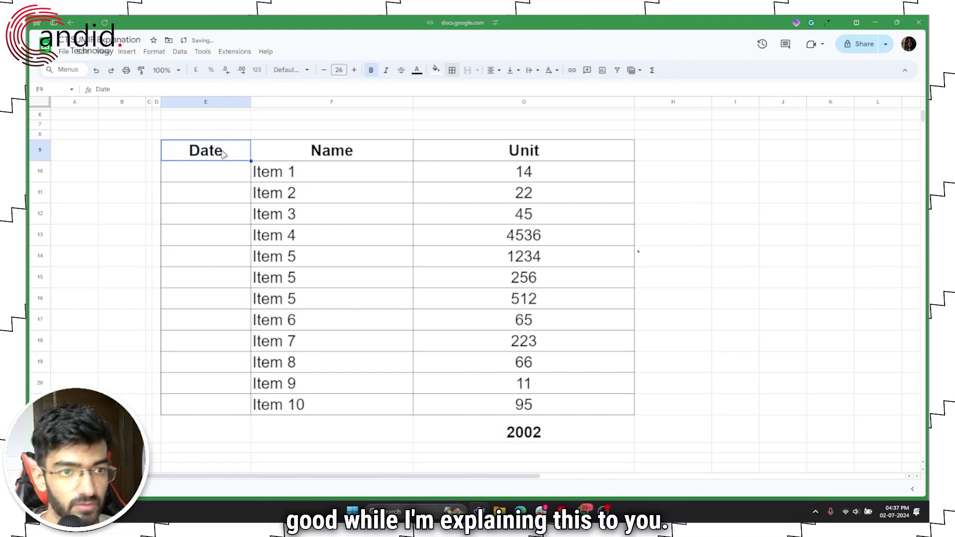
- Enter the dates 2/4/2022, 10/5/2022, 16/6/2023 and 15/6/2024 in E10:E13, beside Item 1 to Item 4
click(232, 177)
double_click(232, 175)
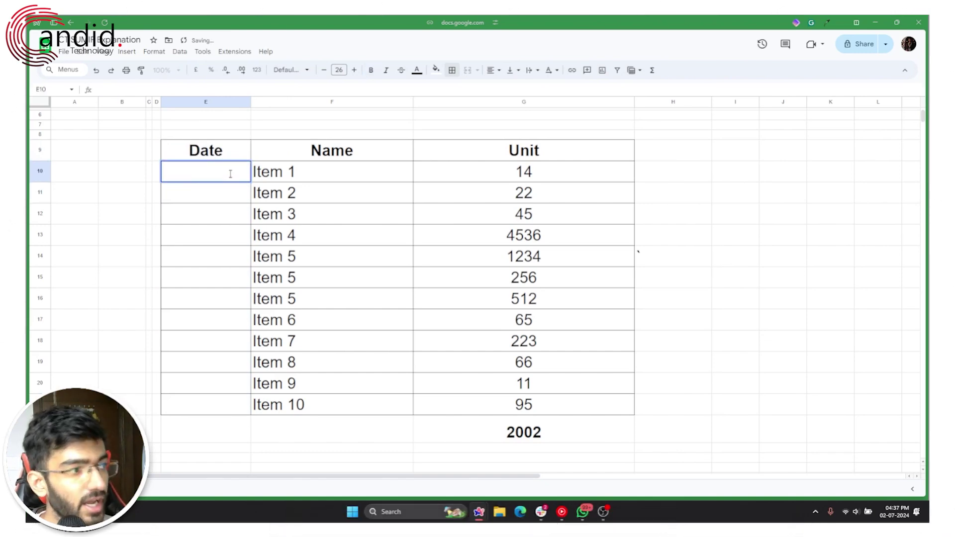
text(2)
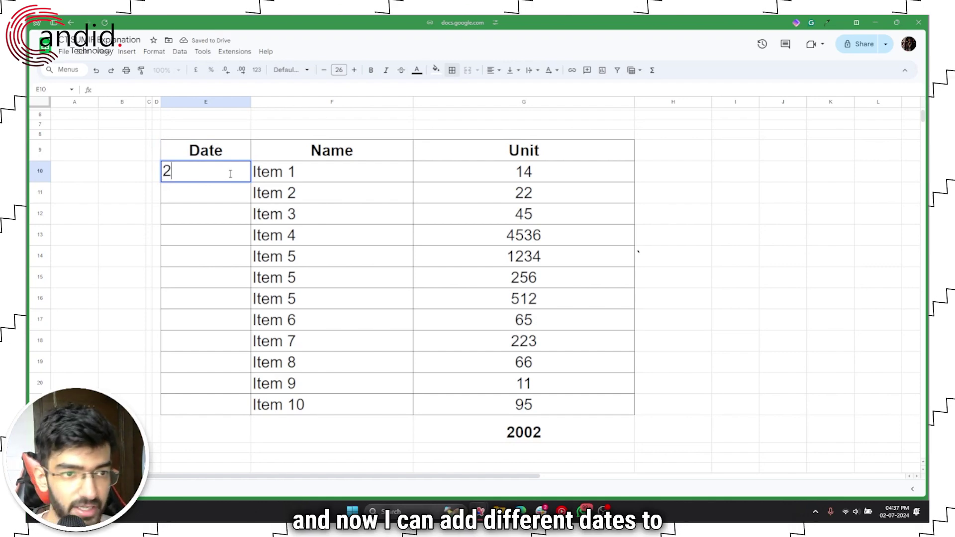
text(/4/2022)
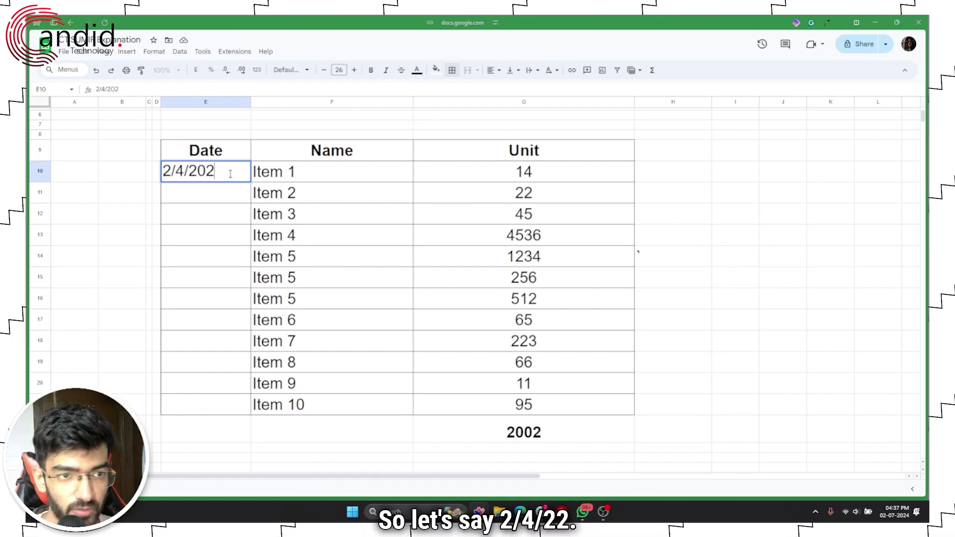
key(Return)
text(10/5/2022)
key(Return)
text(16/6/2023)
key(Return)
text(15/6/2024)
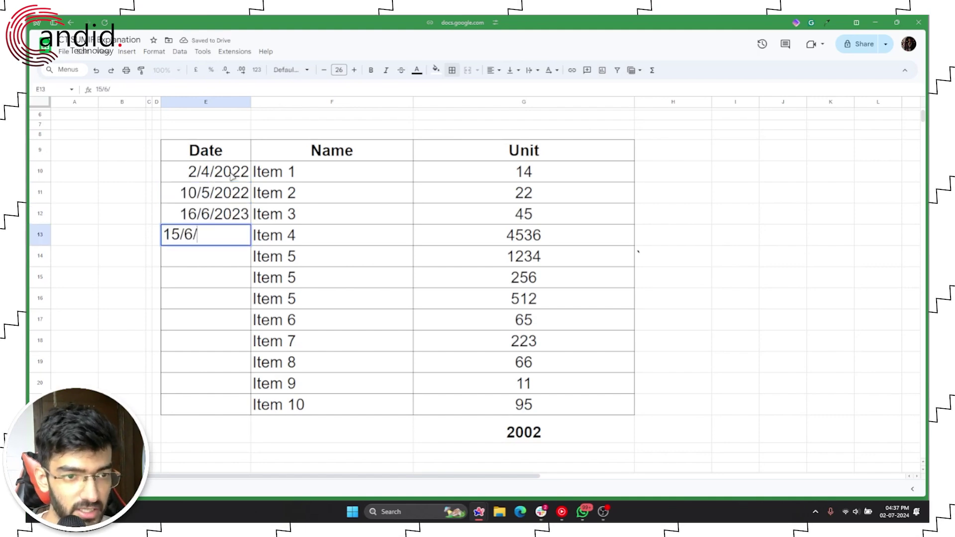
key(Return)
- Enter the dates 16/2/2023, 23/6/2024, 30/1/2024 and 13/2/2023 in E14:E17, beside the three Item 5 rows and Item 6
text(16/2/2023)
key(Return)
text(23/06/2024 30/1/2024)
key(Return)
text(13/2/2023)
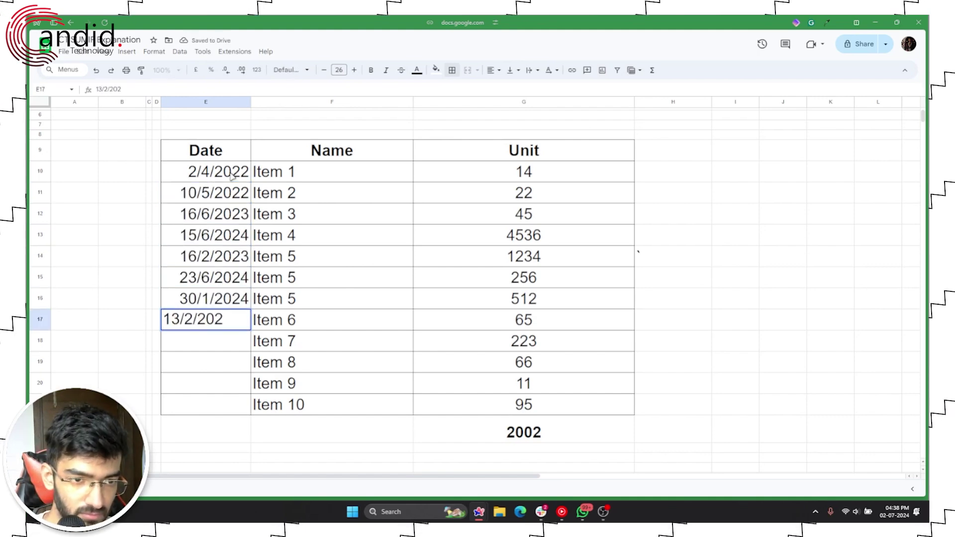
key(Return)
- Enter the dates 12/2/2022, 27/9/2002, 5/9/2021 and 13/8/2007 in E18:E21, beside Item 7 to Item 10
text(12/2/2022)
key(Return)
text(27/9/2002 5/9/2021)
key(Return)
text(13/8)
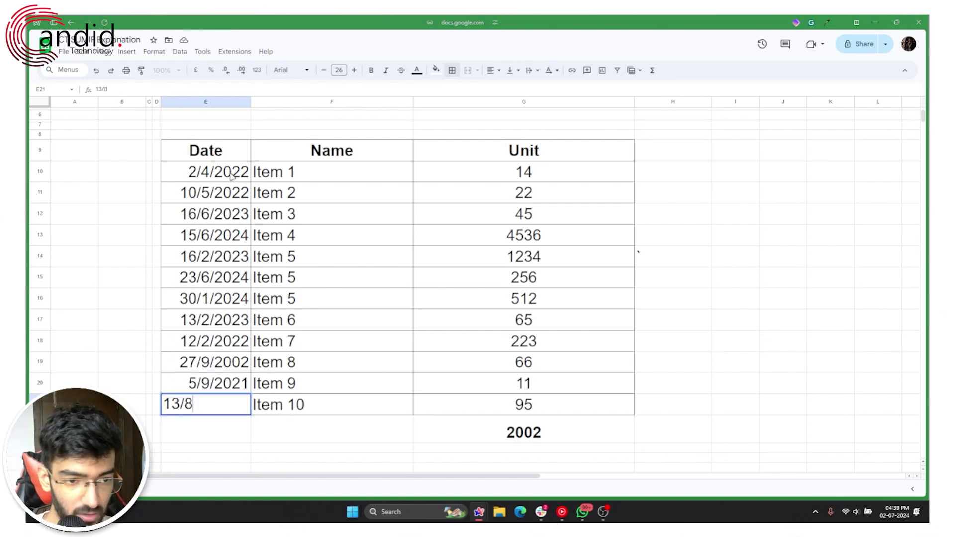
text(/2007)
click(217, 233)
- Center-align all the dates in E10:E21 horizontally
click(240, 177)
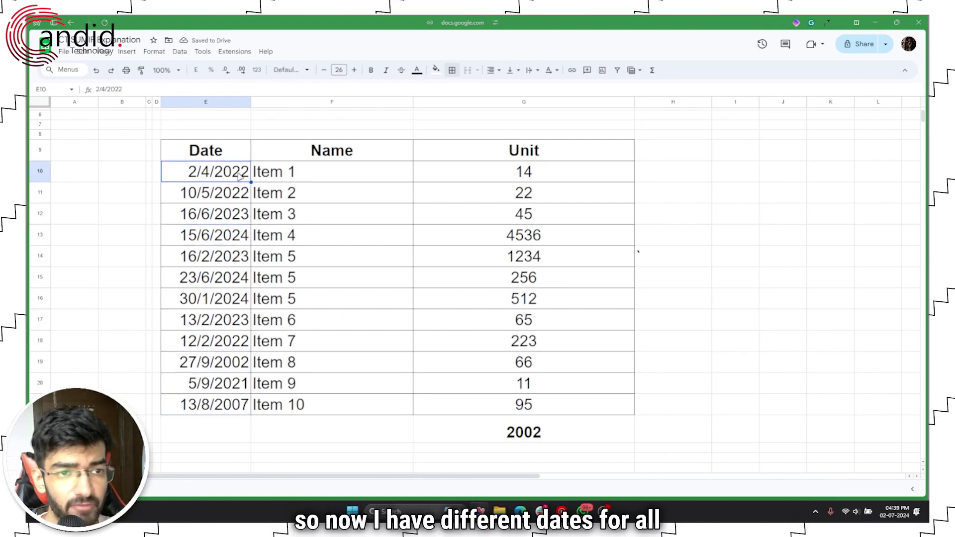
key(shift+Down)
key(shift+Down)
key(shift+Down)
key(shift+Down)
key(shift+Down)
key(shift+Down)
key(shift+Down)
key(shift+Down)
key(shift+Down)
key(shift+Down)
key(shift+Down)
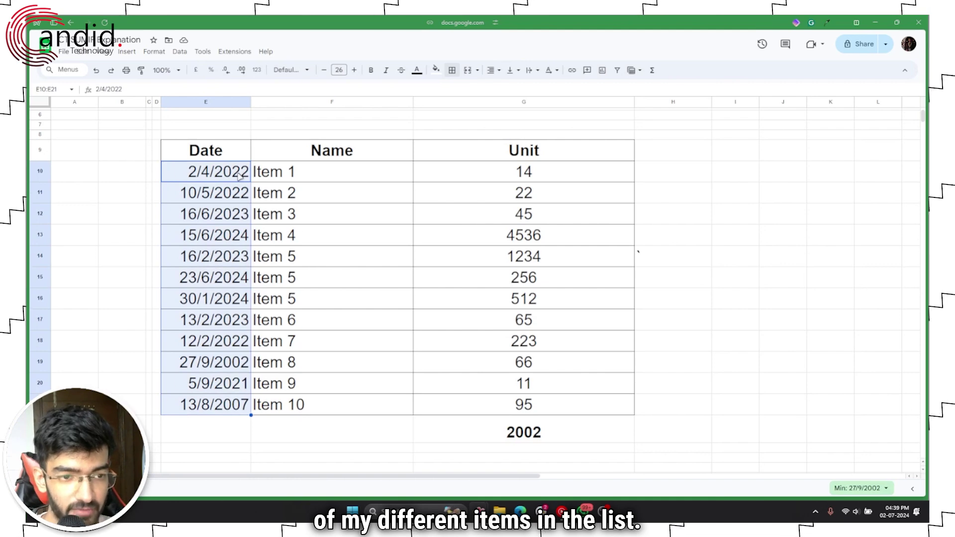
key(ctrl+shift+e)
click(233, 259)
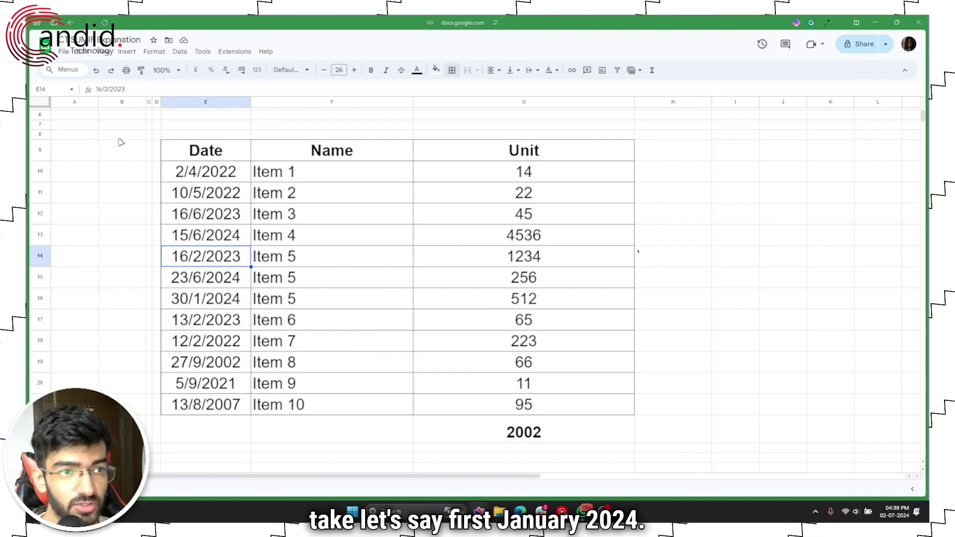
- Change the range of the SUMIF formula in G22 from the Name cells to the Date cells E10:E21
click(484, 427)
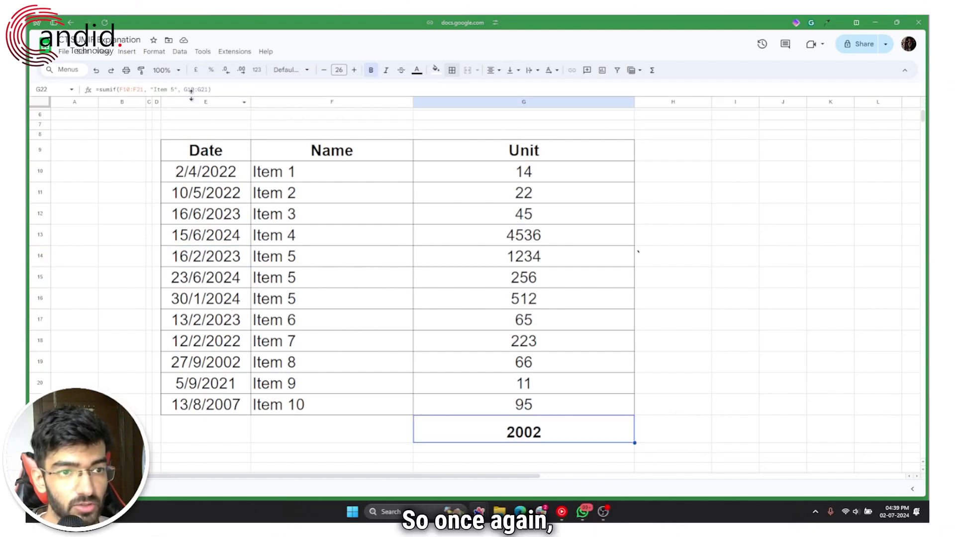
click(165, 90)
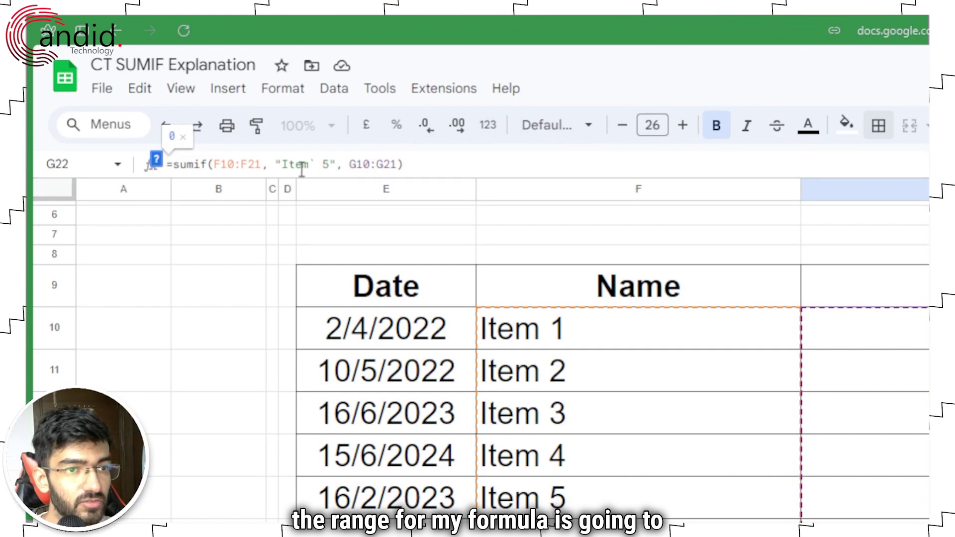
key(BackSpace)
key(Left)
key(Left)
key(Left)
key(Left)
key(Left)
key(Left)
key(Left)
key(Left)
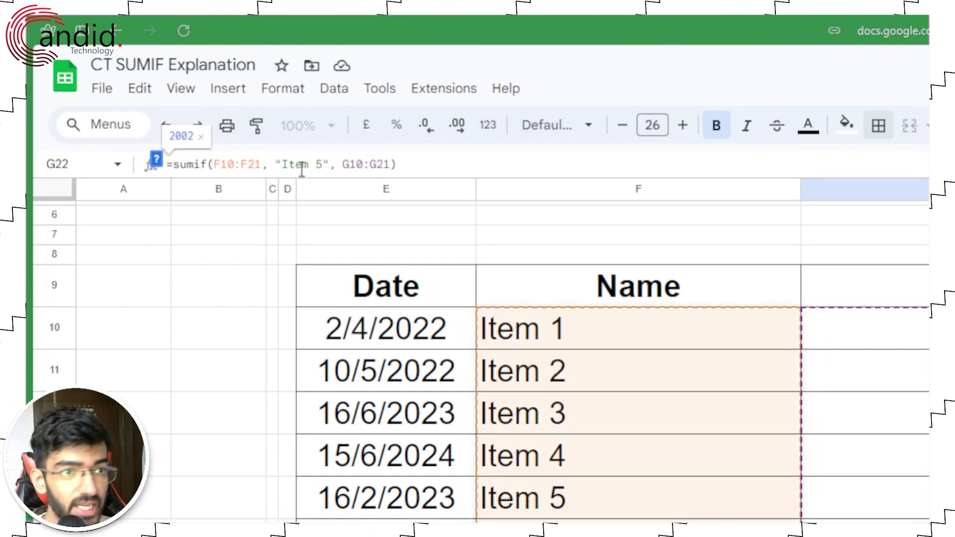
key(Left)
key(Left)
key(Left)
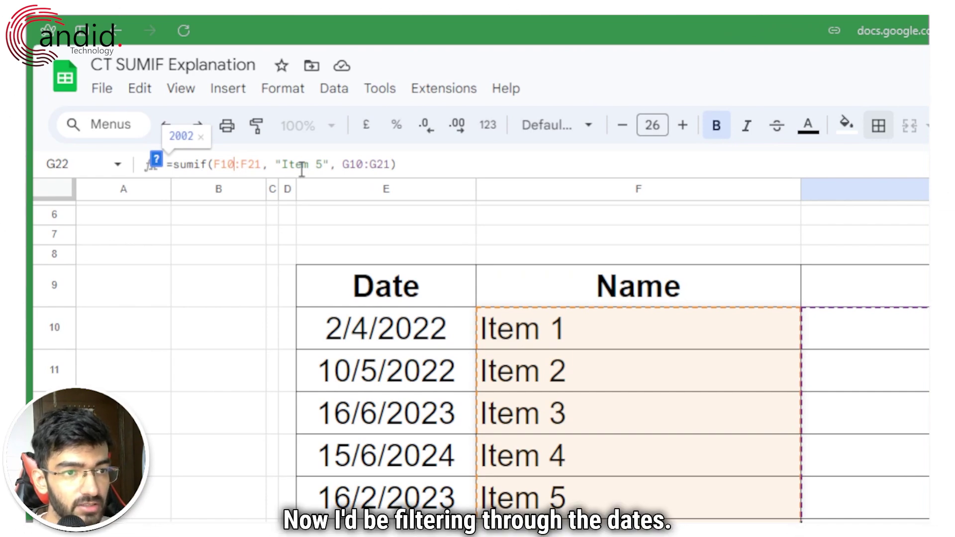
key(BackSpace)
text(E)
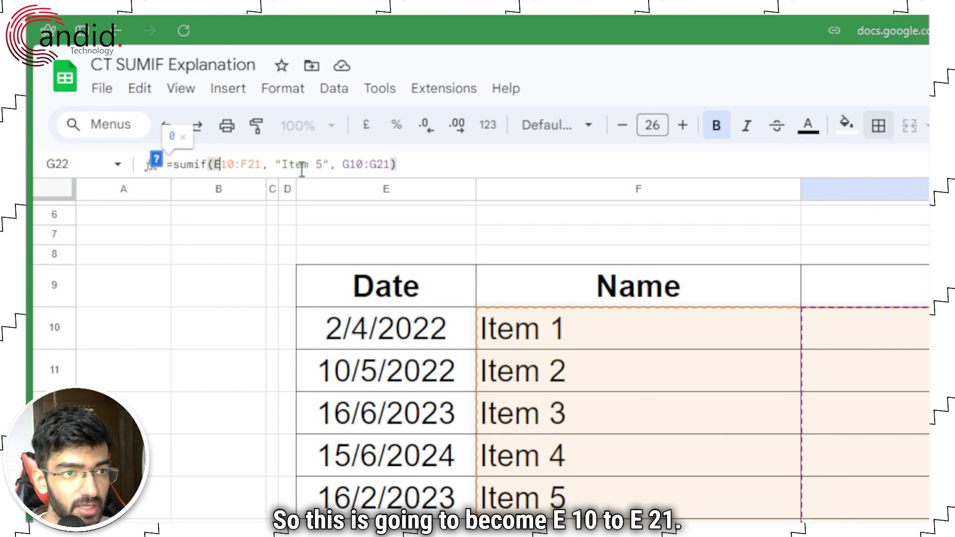
key(Right)
key(Right)
key(BackSpace)
text(E)
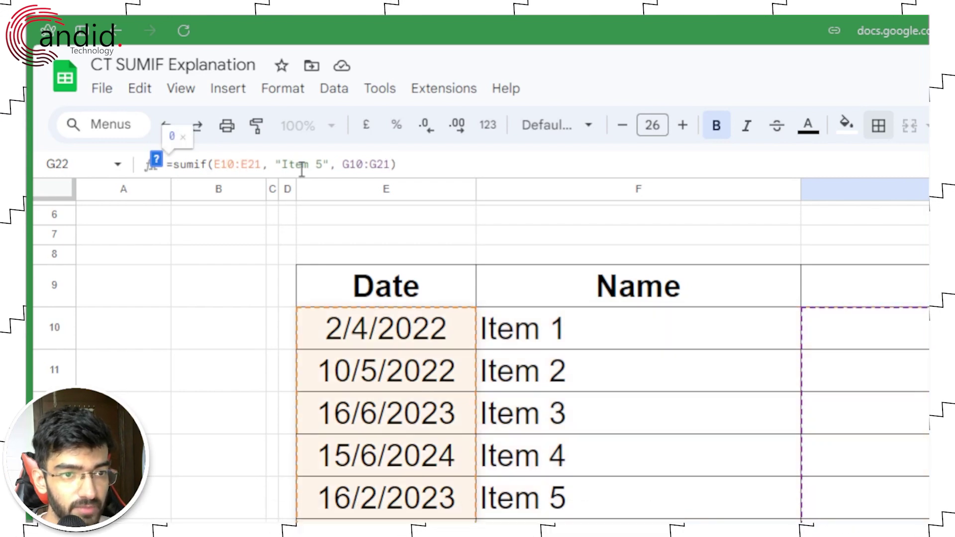
- Replace the "Item 5" criteria in the G22 SUMIF formula with ">"&"1/1/2024" and commit the formula
key(Right)
key(Right)
key(Right)
key(Right)
key(Right)
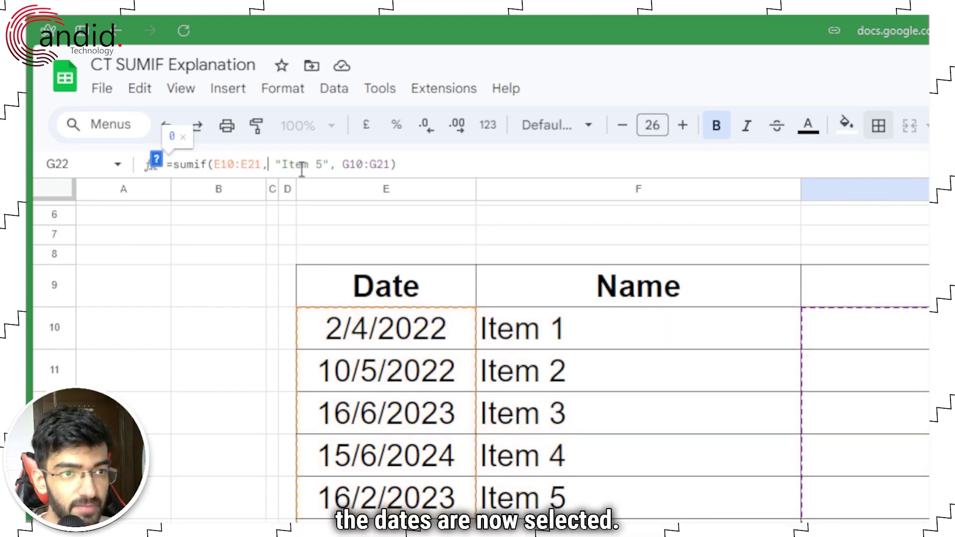
key(shift+Right)
key(shift+Right)
key(shift+Right)
key(shift+Right)
key(shift+Right)
key(shift+Right)
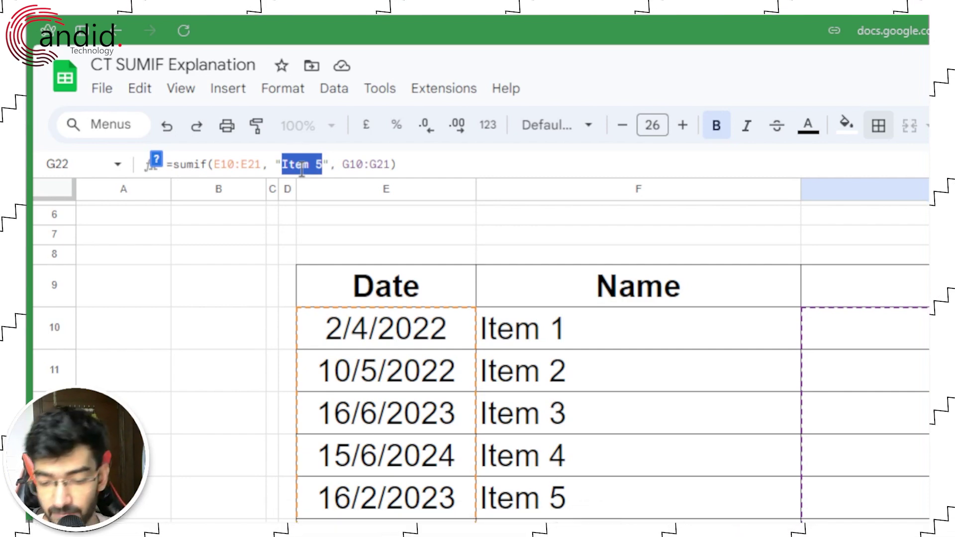
text(>)
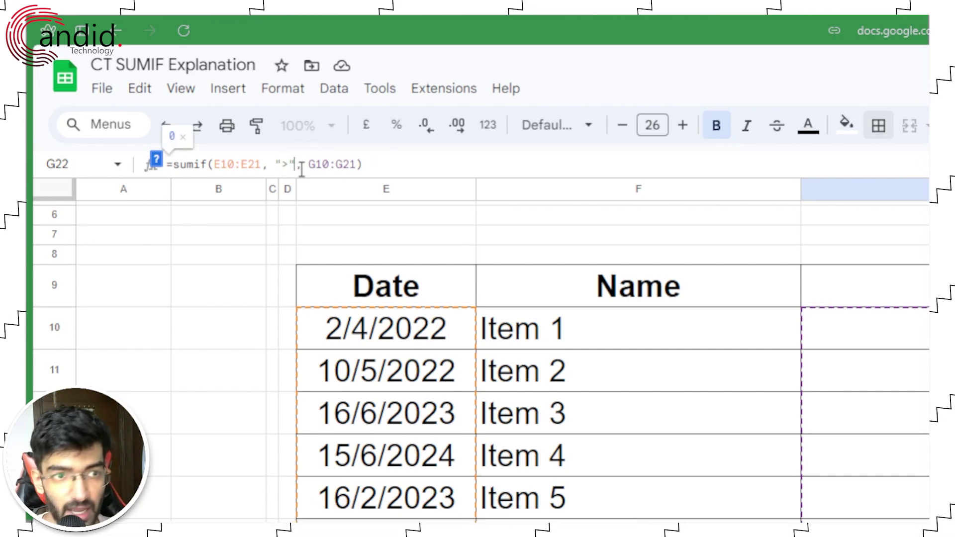
text(&"")
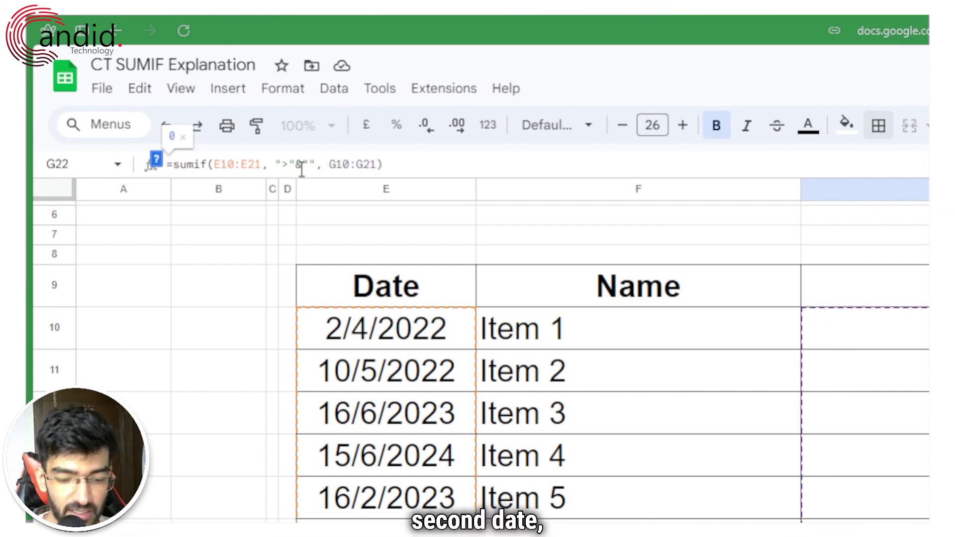
text(1/1/2024)
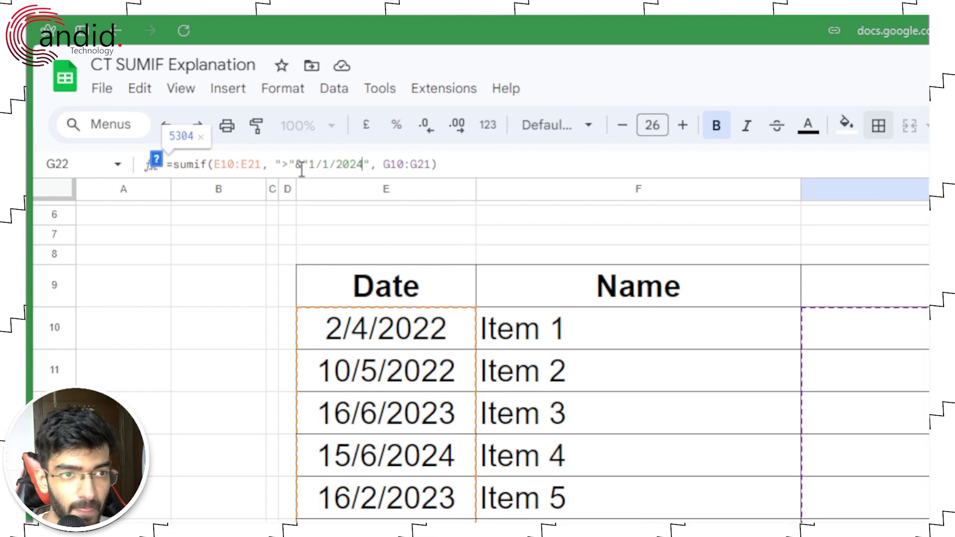
click(397, 164)
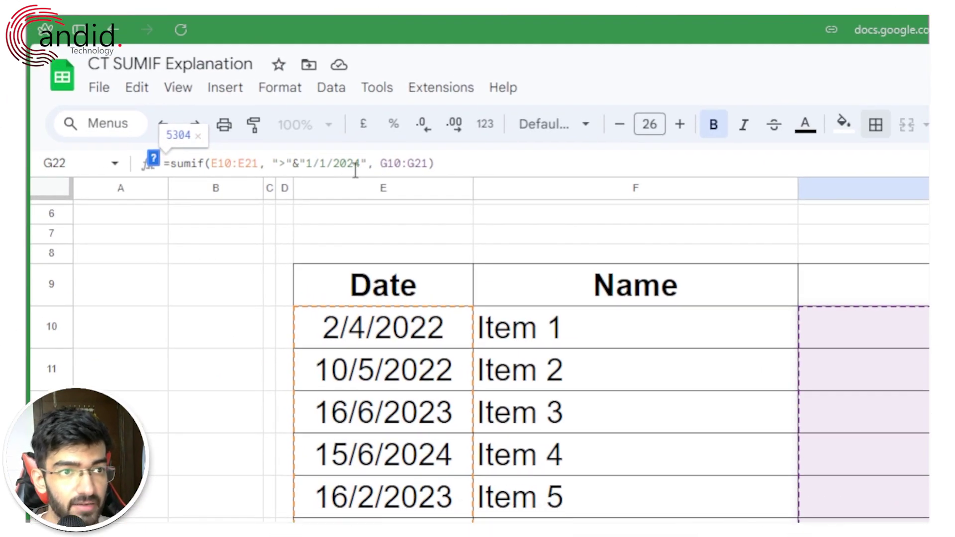
click(446, 168)
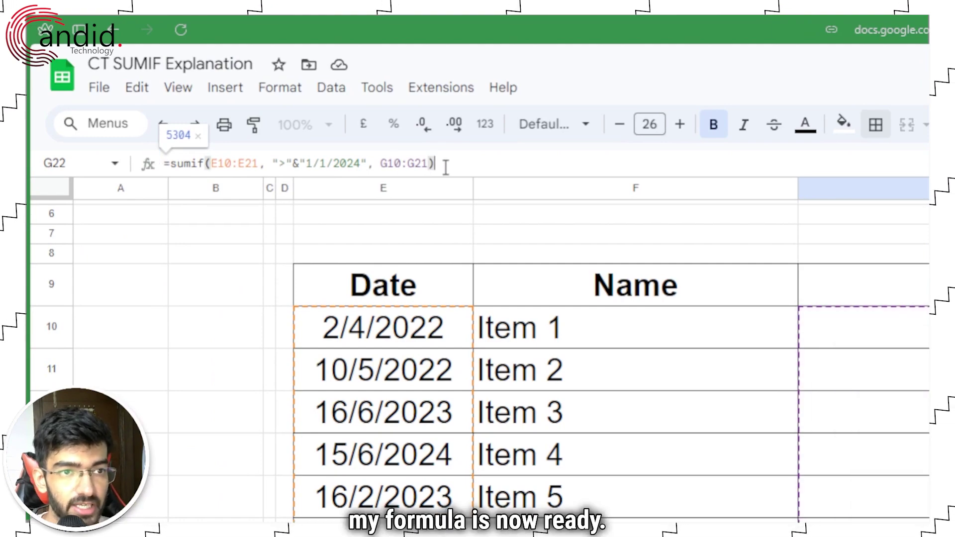
key(Return)
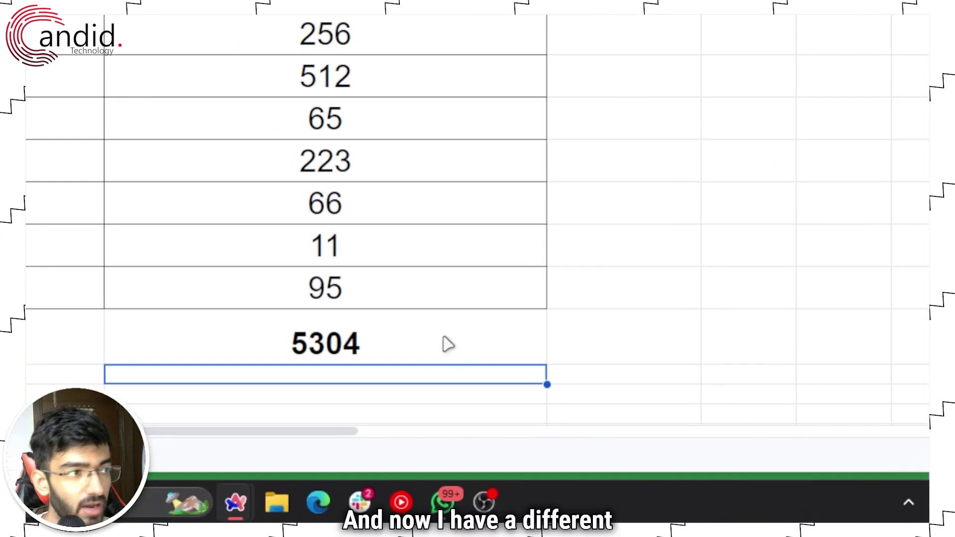
- Check which items have a 2024 date by going through the date cells E13, E15 and E16
text(`)
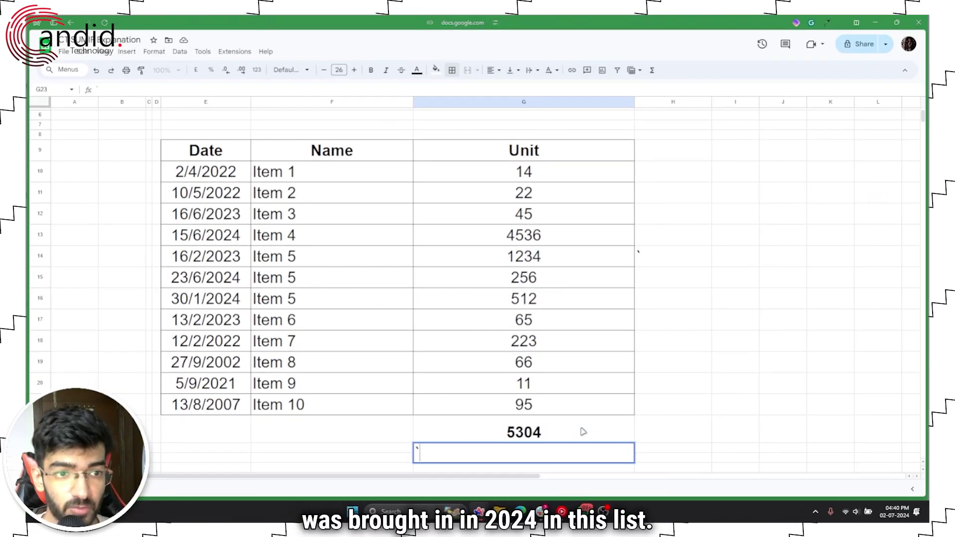
click(241, 237)
click(246, 282)
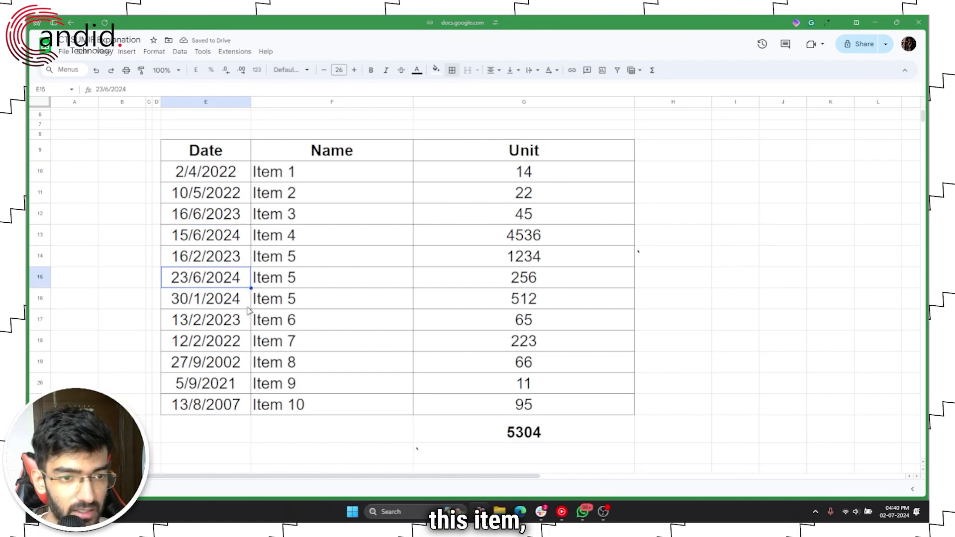
click(246, 300)
click(243, 277)
click(243, 238)
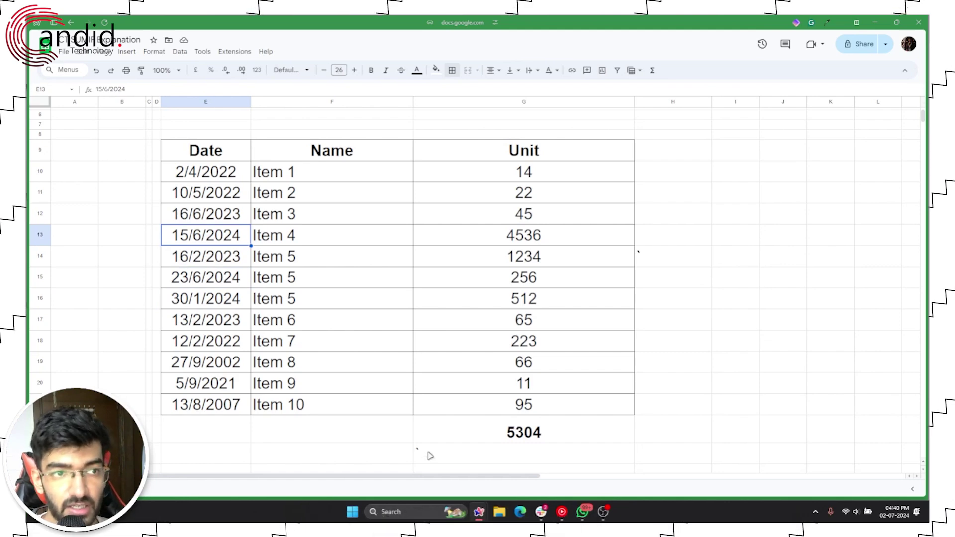
- Delete the stray backtick from G23, directly below the SUMIF total
click(432, 446)
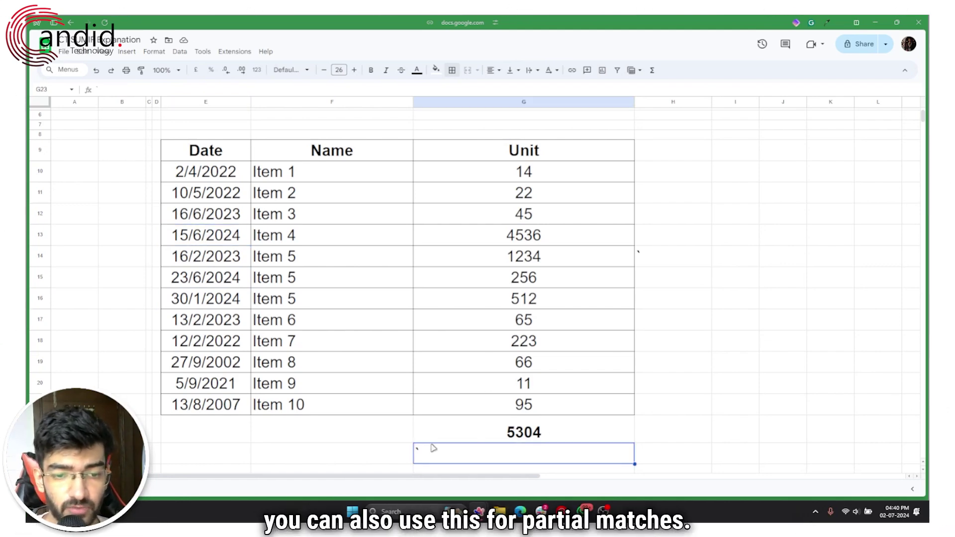
double_click(434, 447)
key(BackSpace)
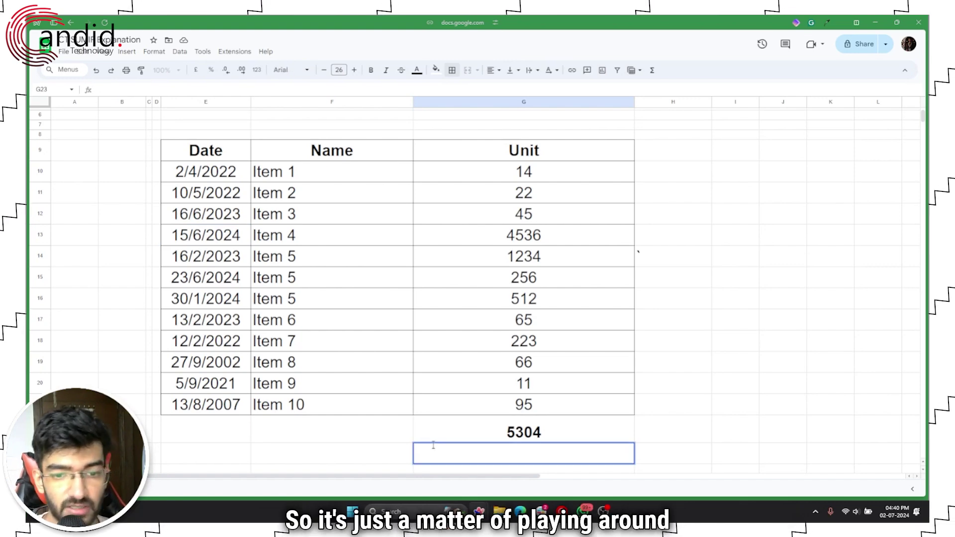
- Change the range of the SUMIF formula in G22 from the Date cells to the Name cells F10:F21
click(443, 434)
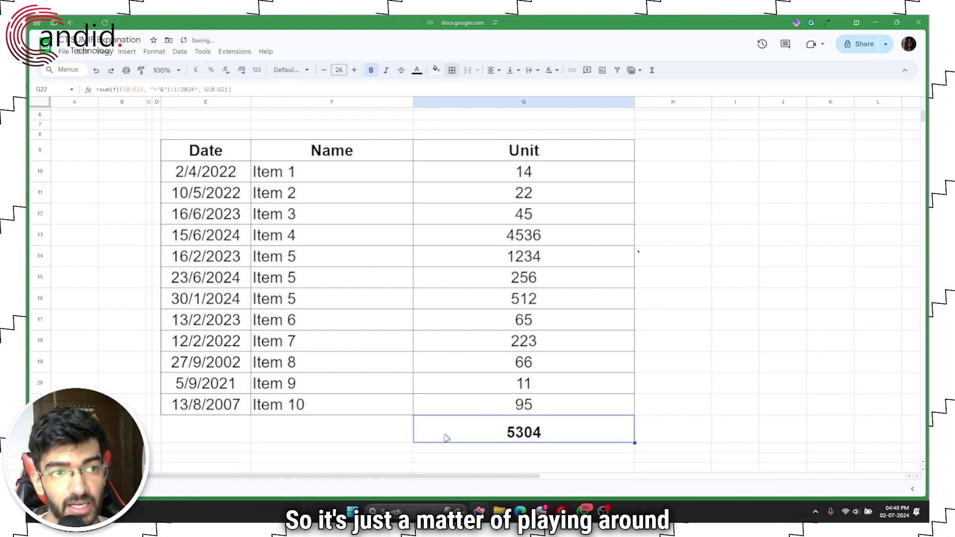
click(175, 89)
click(150, 89)
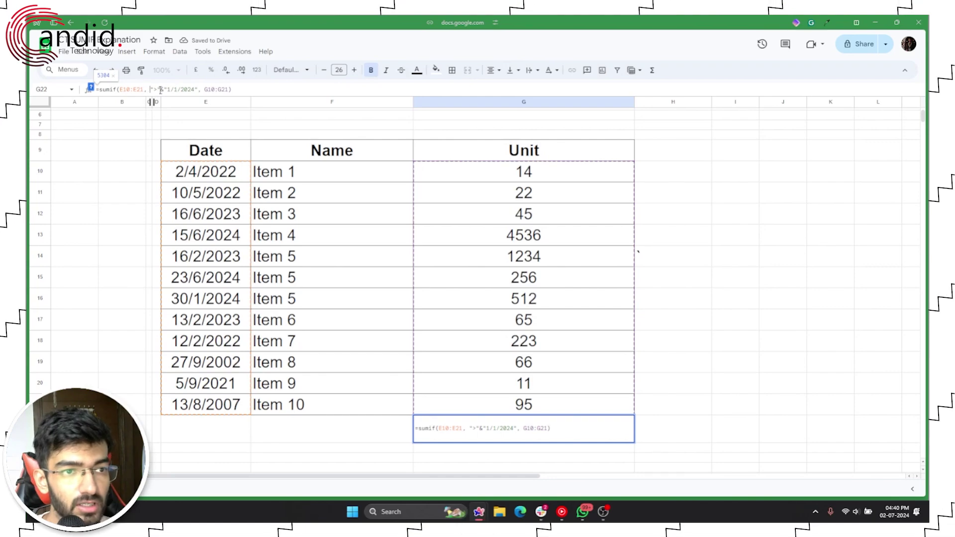
click(127, 90)
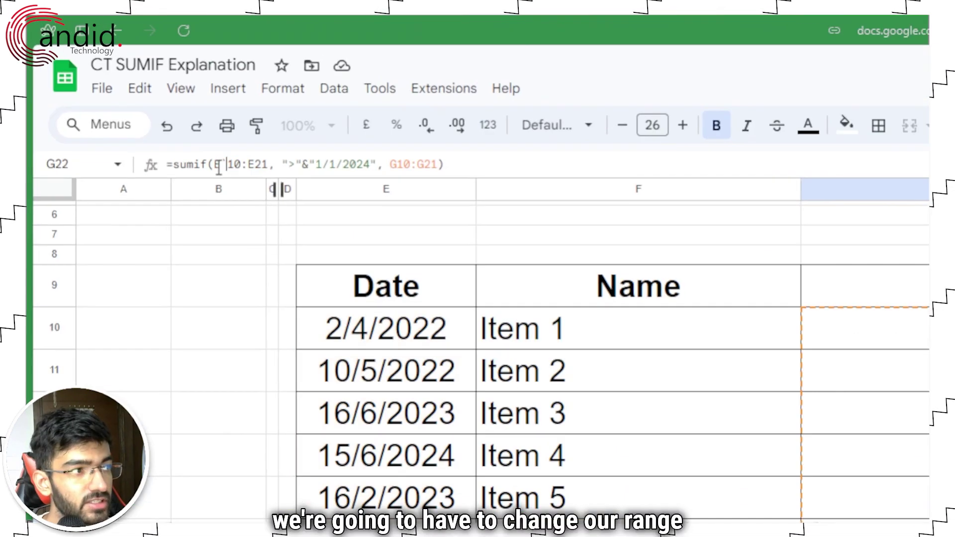
key(BackSpace)
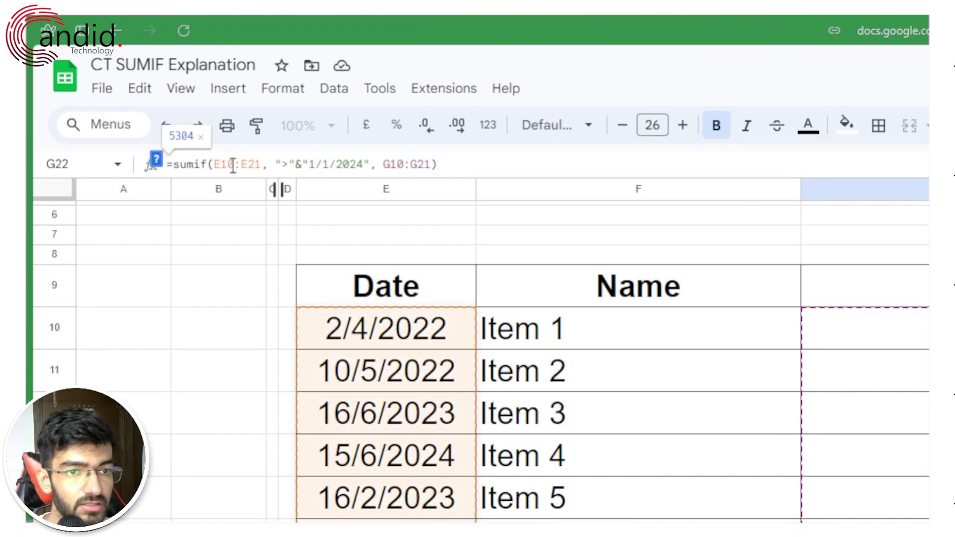
text(F)
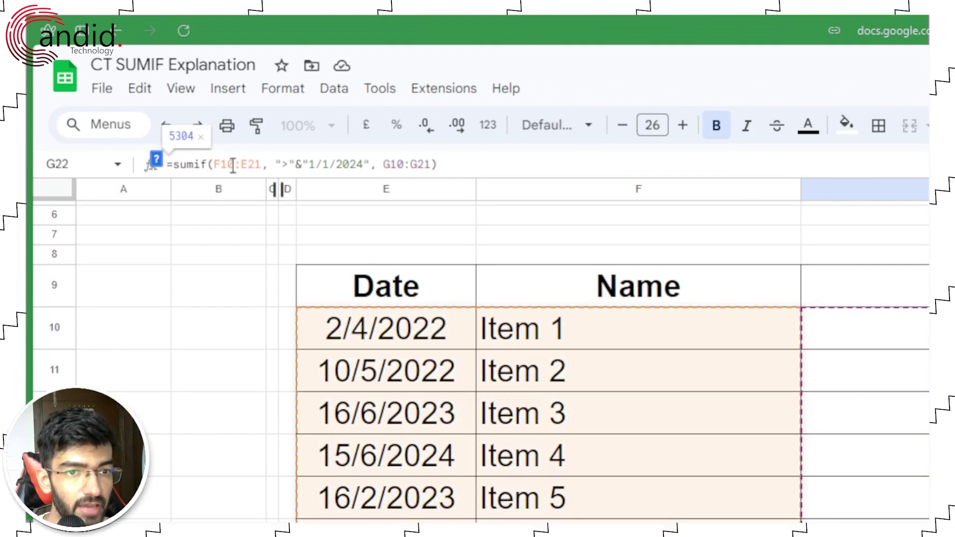
key(Right)
key(Right)
key(Right)
key(Right)
key(BackSpace)
text(F)
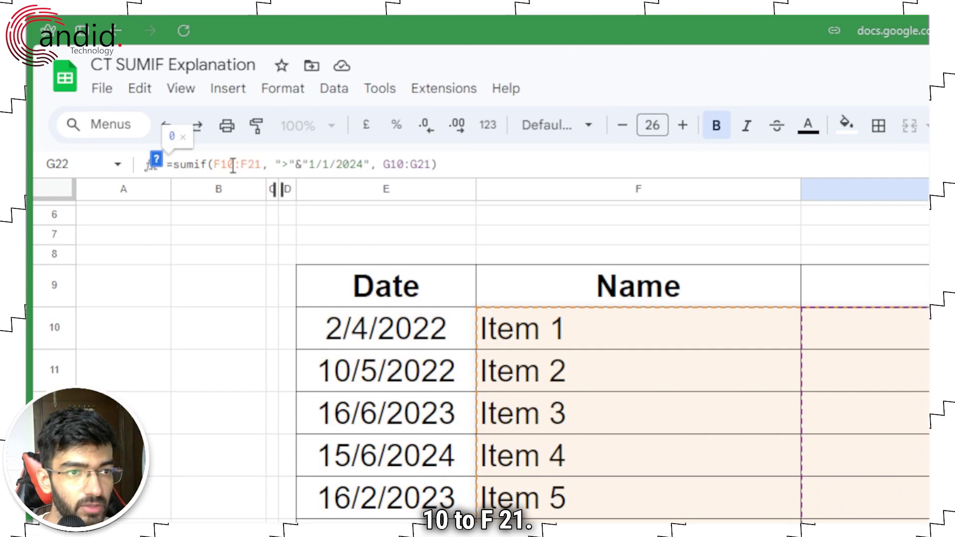
- Replace the ">"&"1/1/2024" criteria in the G22 SUMIF formula with the partial match "Item 1*" and commit the formula
key(Right)
key(Right)
key(Right)
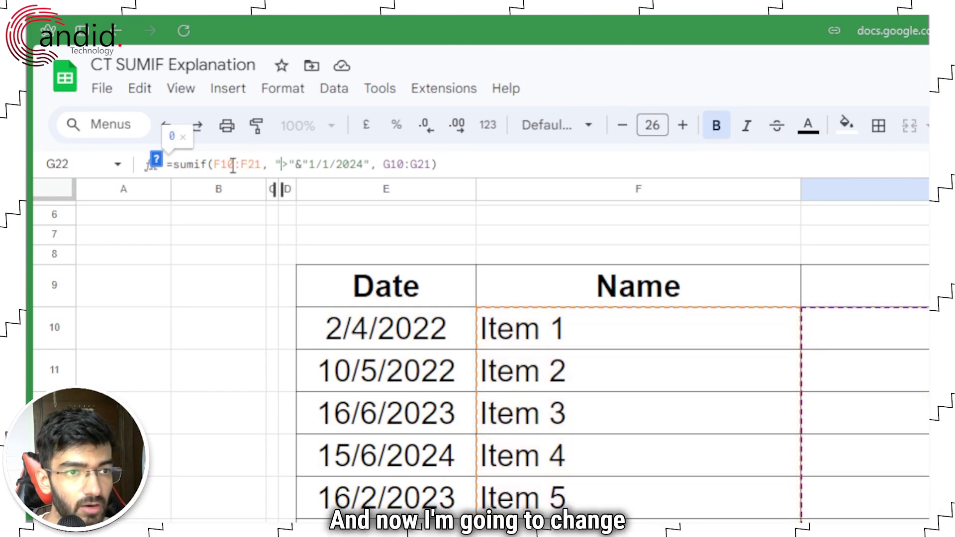
key(shift+Right)
key(shift+Right)
key(shift+Right)
key(shift+Right)
key(shift+Right)
key(shift+Right)
key(shift+Right)
key(shift+Right)
key(shift+Right)
key(shift+Right)
key(shift+Right)
key(shift+Right)
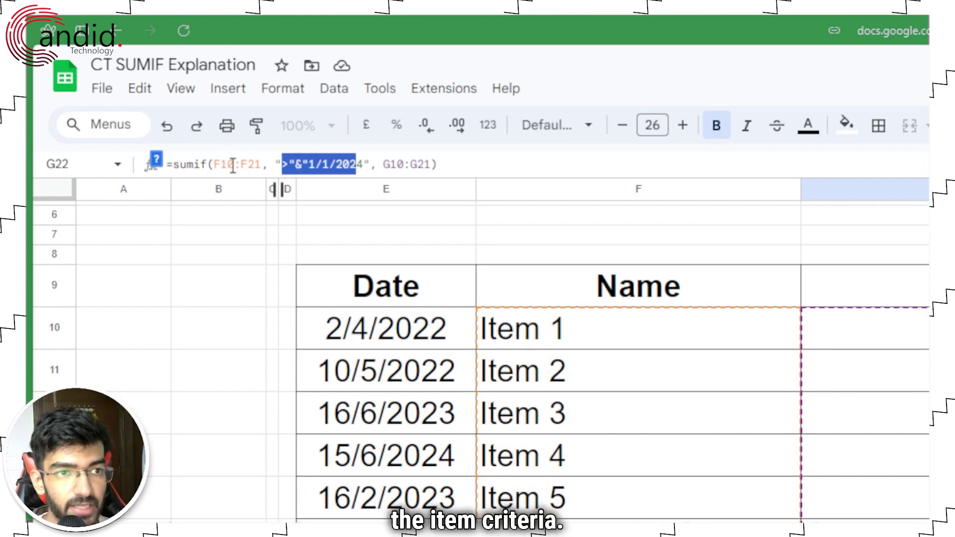
key(BackSpace)
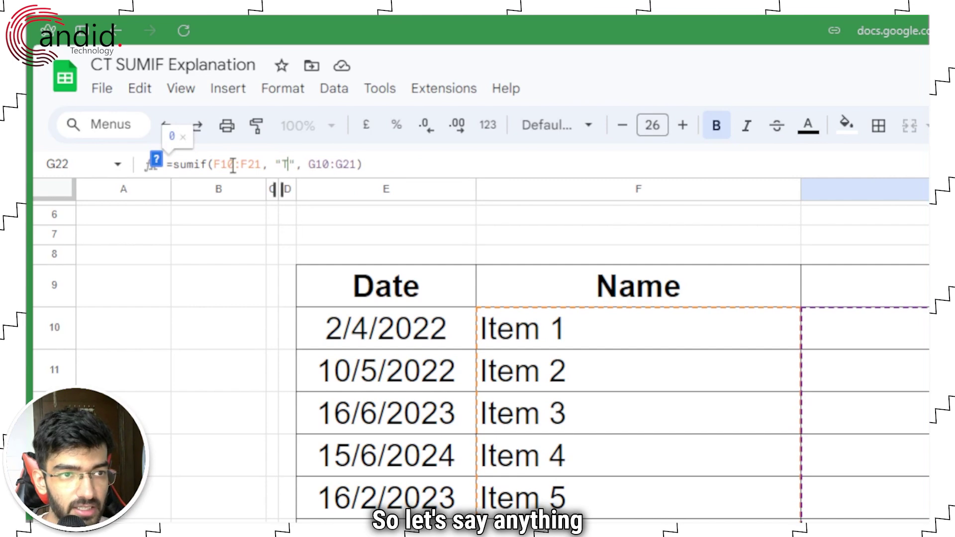
text(d)
key(BackSpace)
text(Item 1)
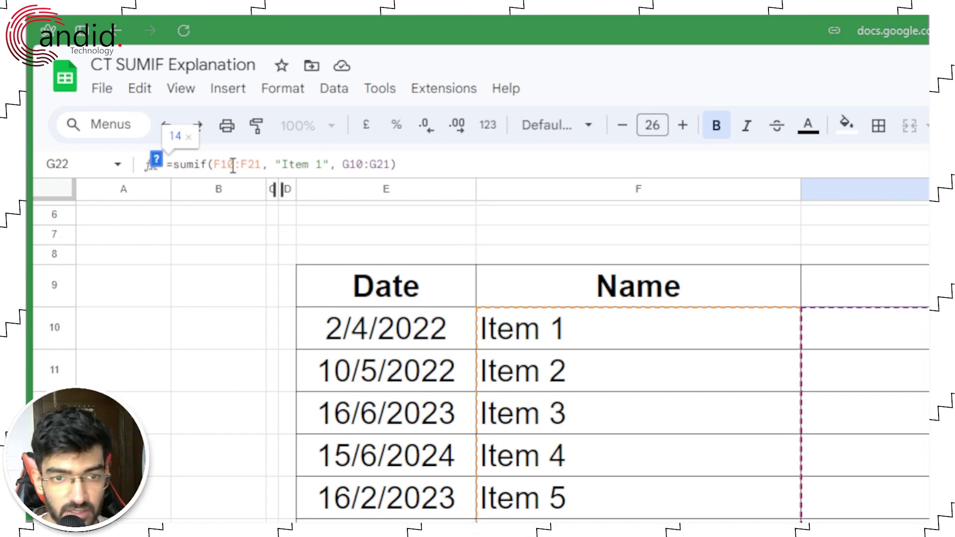
text(*)
click(489, 164)
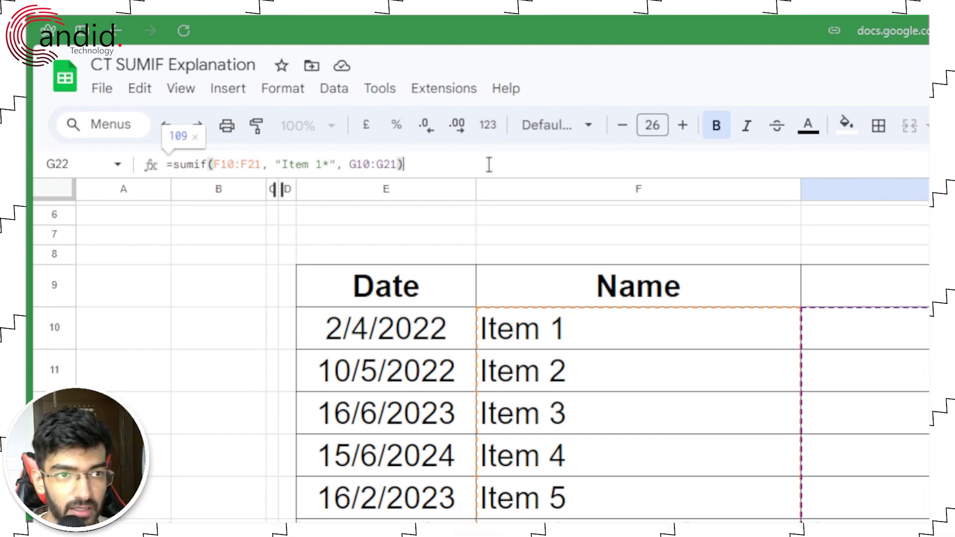
key(Return)
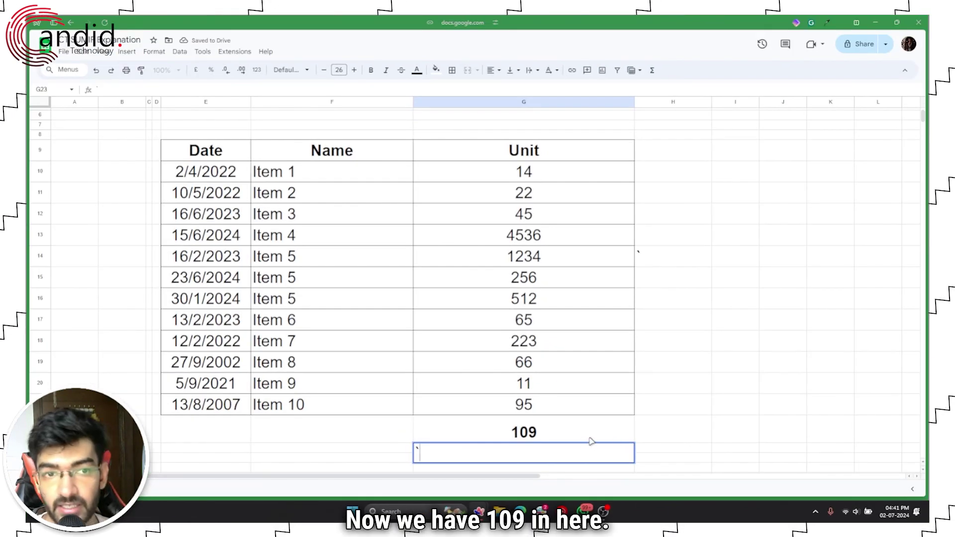
- Check the matching names in F10 and F21 against the SUMIF formula in G22
click(308, 175)
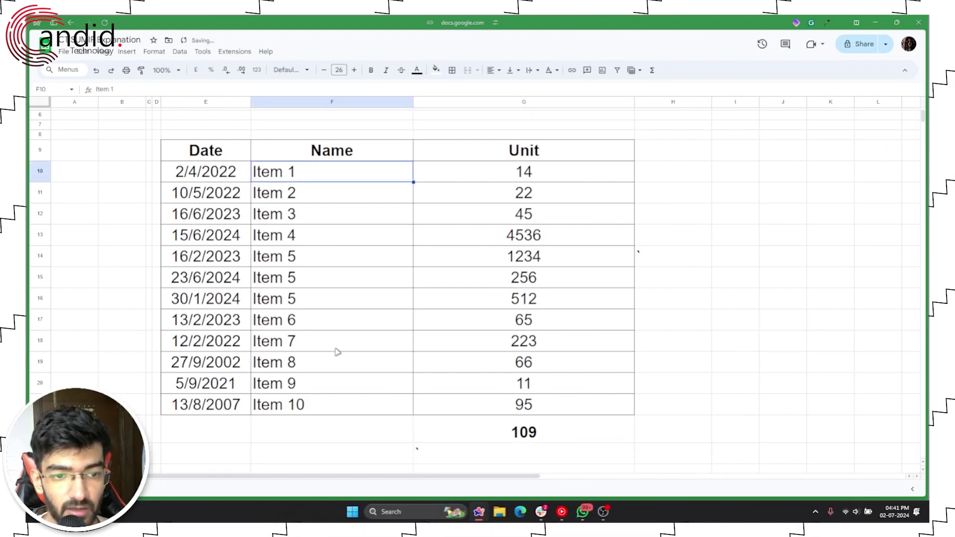
click(334, 403)
click(473, 431)
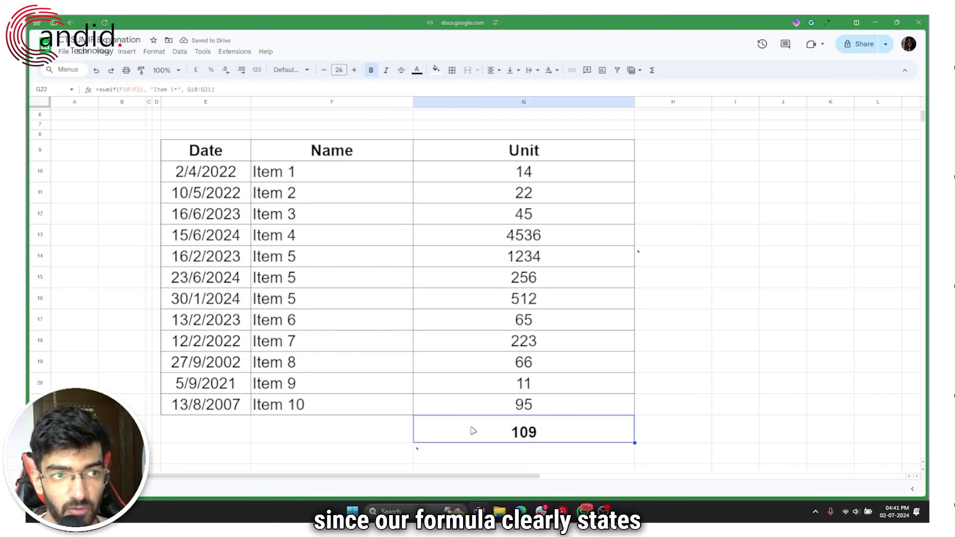
- Change the criteria of the G22 SUMIF formula to "Item 2*" and commit it
click(173, 90)
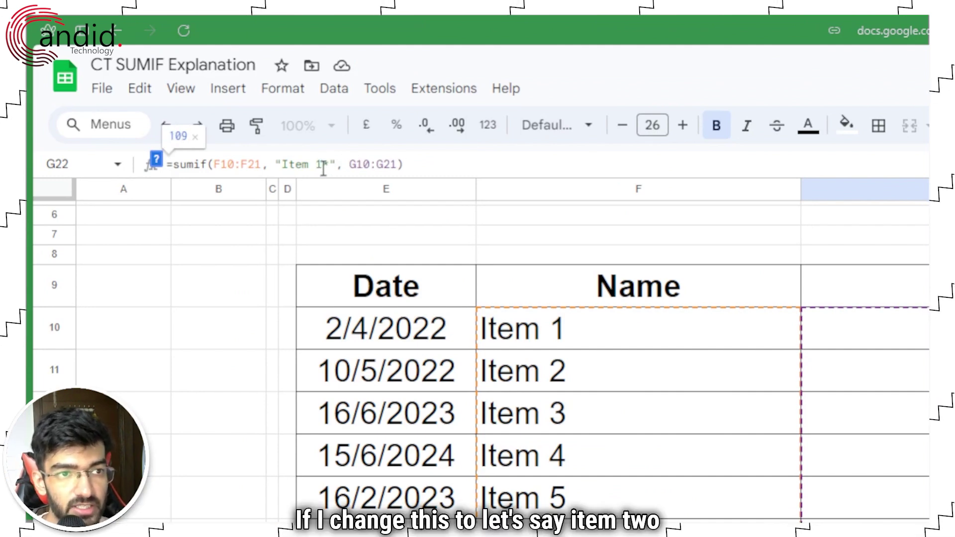
key(Delete)
text(2)
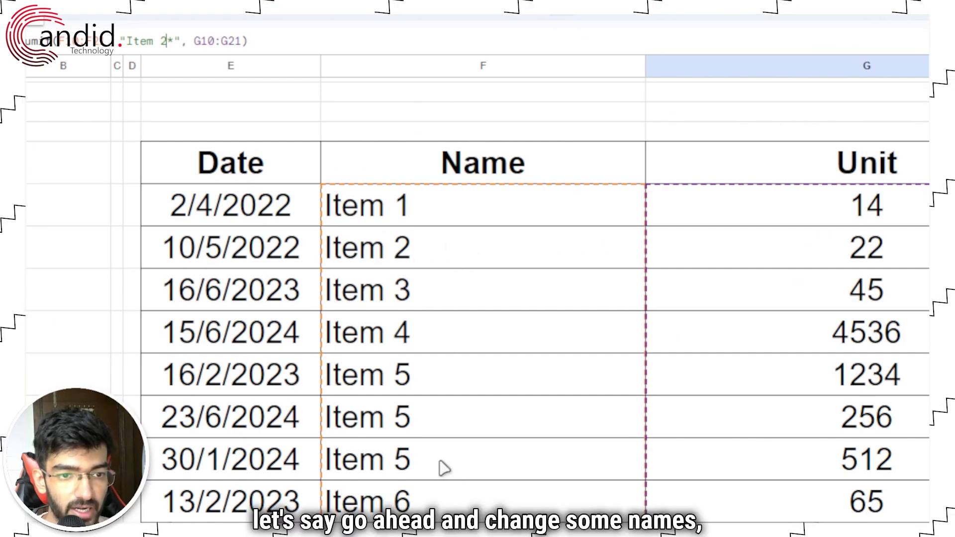
click(447, 293)
- Rename Item 9 in the Name column, cell F20, to Item 22
double_click(442, 285)
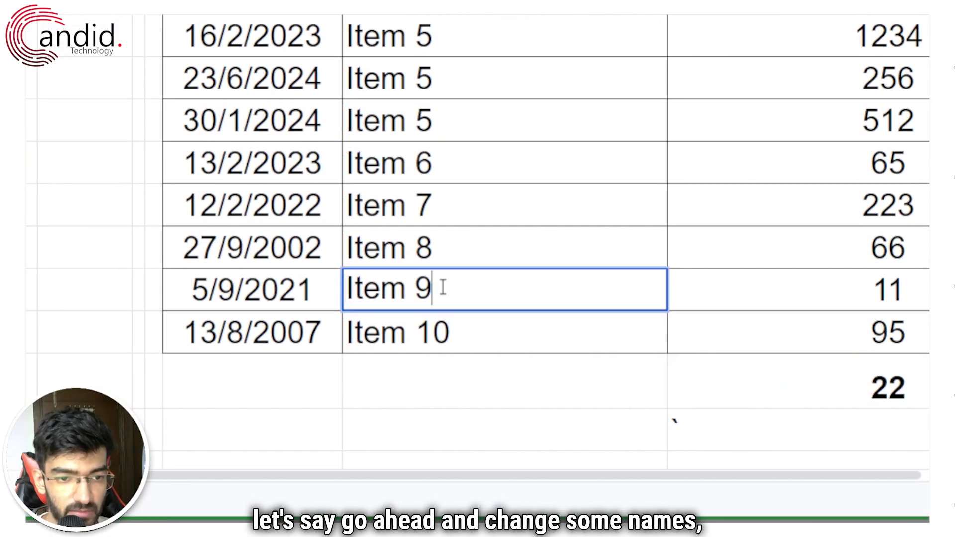
key(ctrl+a)
click(437, 282)
key(BackSpace)
text(22)
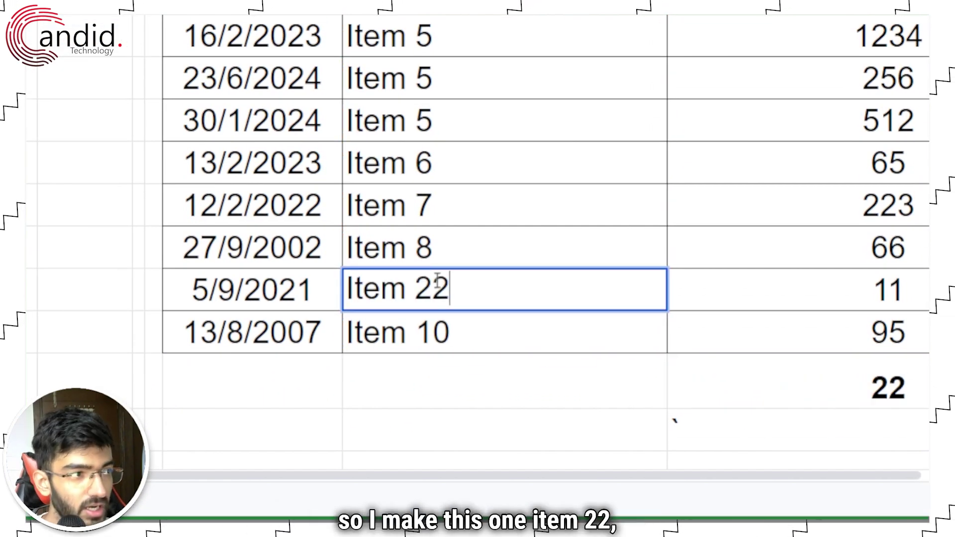
key(Return)
- Rename Item 8 in the Name column, cell F19, to Item 25
double_click(471, 259)
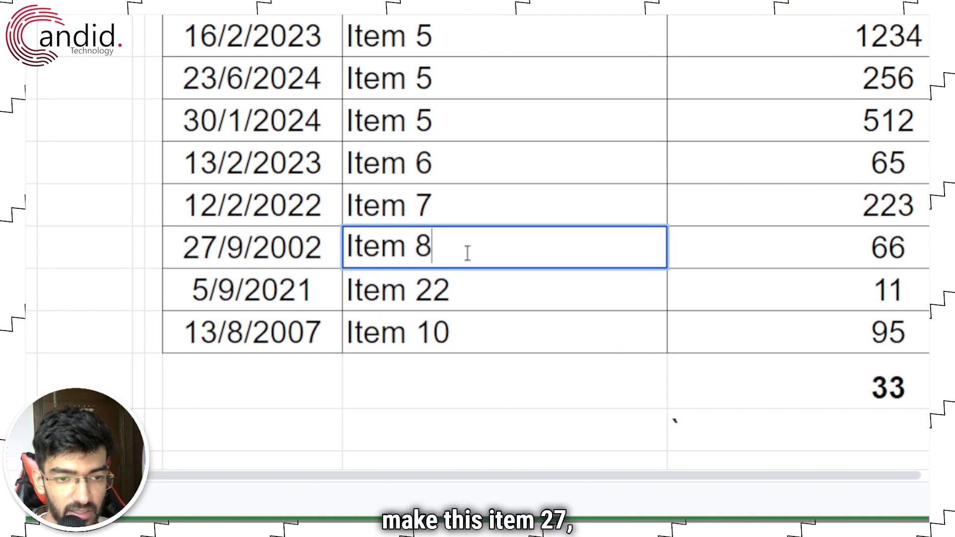
key(BackSpace)
text(25)
key(Return)
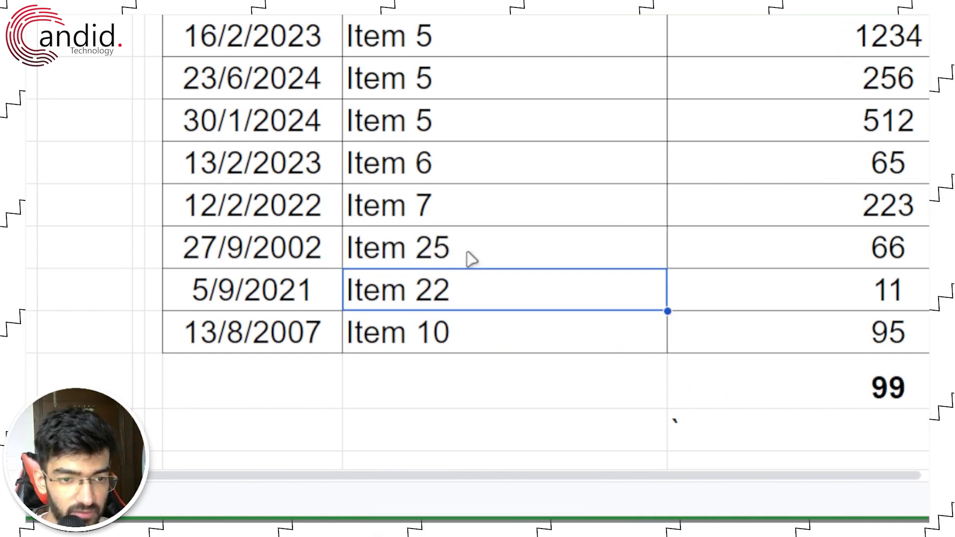
- Rename Item 7 in the Name column, cell F18, to Item 27
click(429, 215)
double_click(420, 209)
text(2)
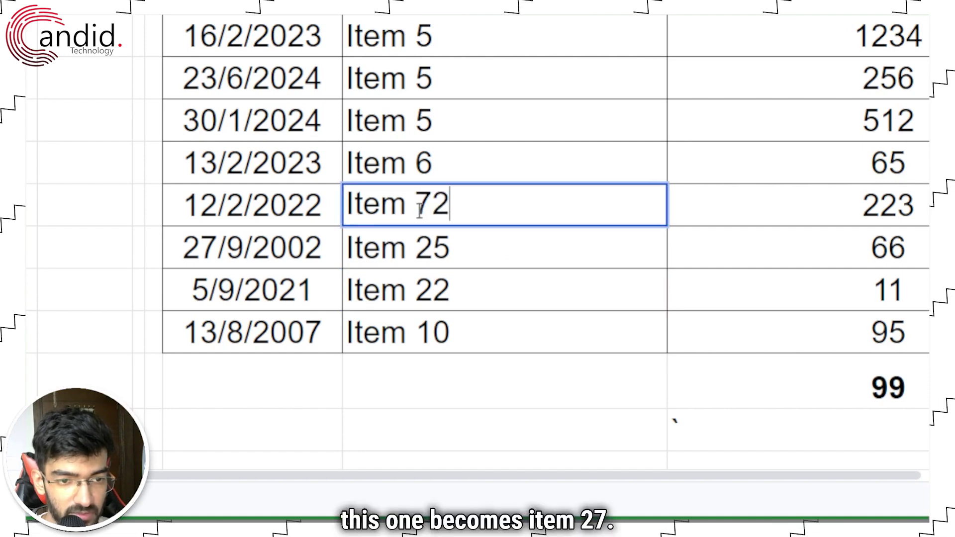
key(BackSpace)
key(BackSpace)
text(27)
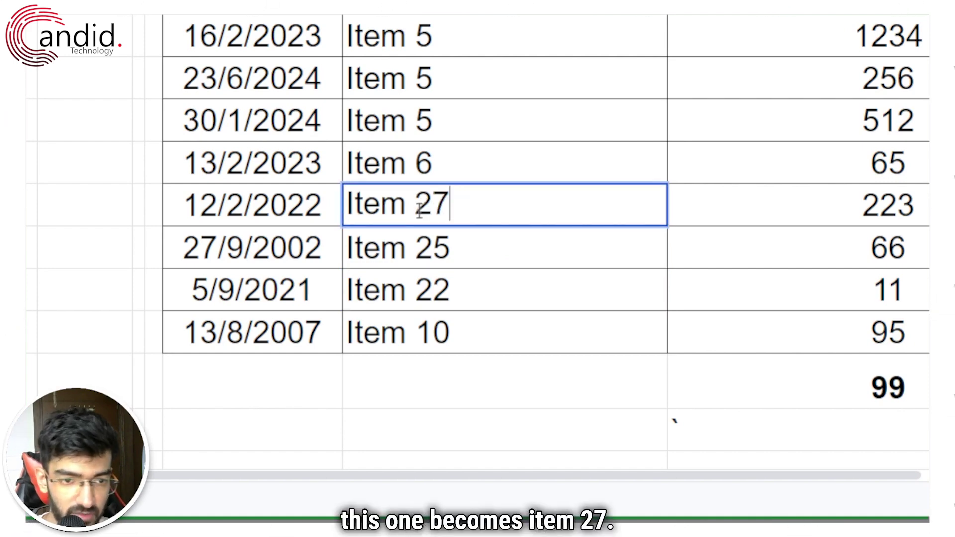
key(Return)
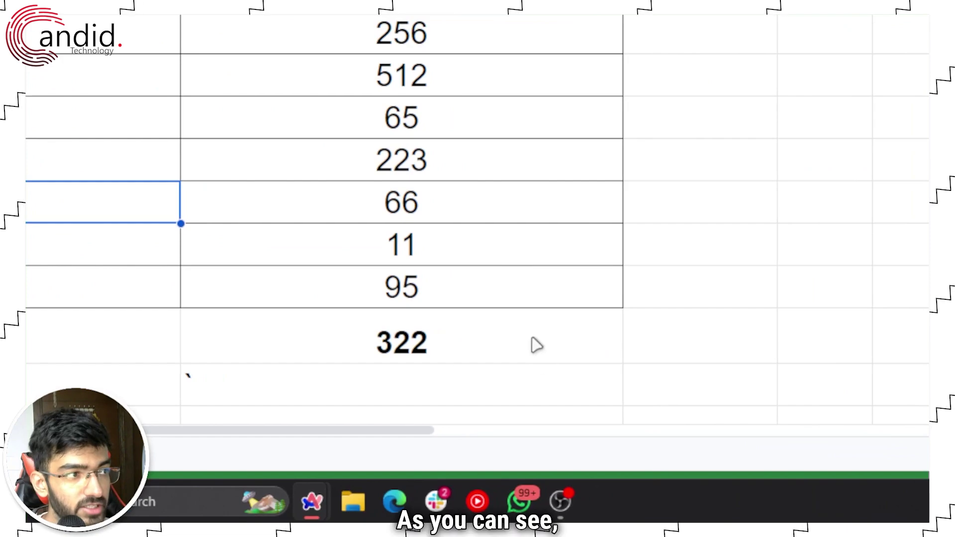